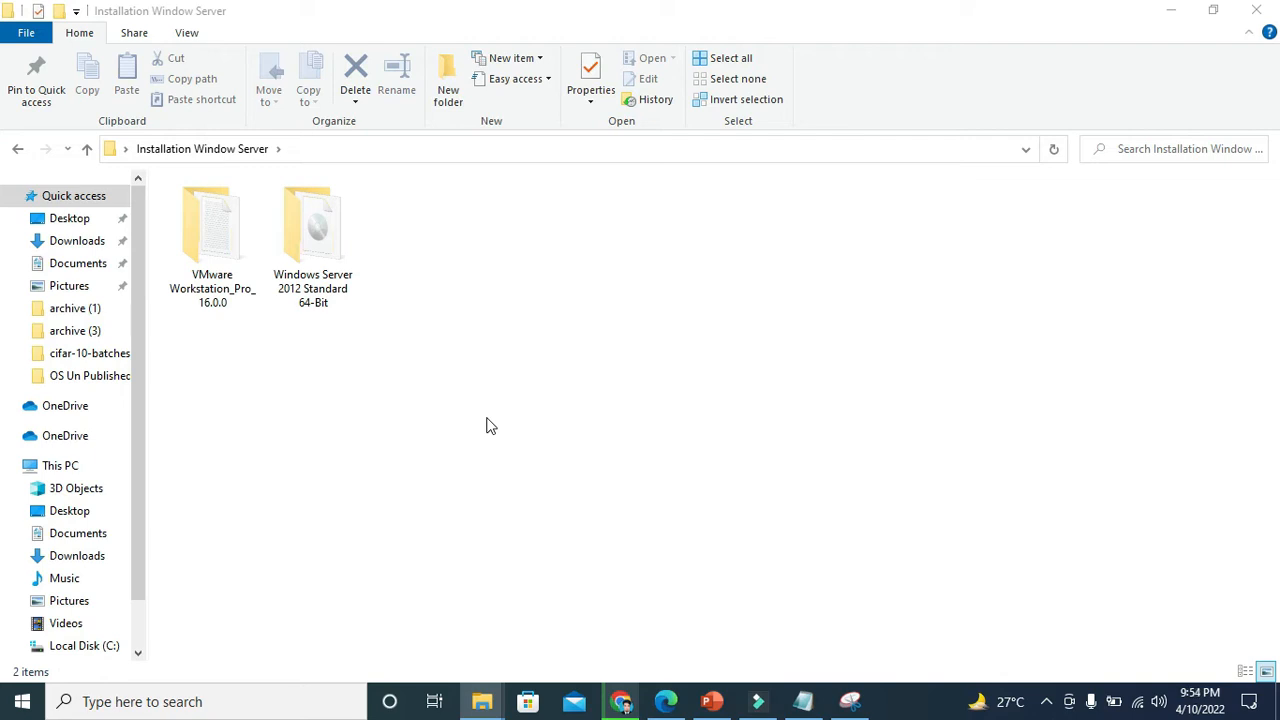
Step: Examine the VMware Workstation and Windows Server 2012 Standard 64-Bit folders, checking the disc image inside the server folder
left_click(229, 274)
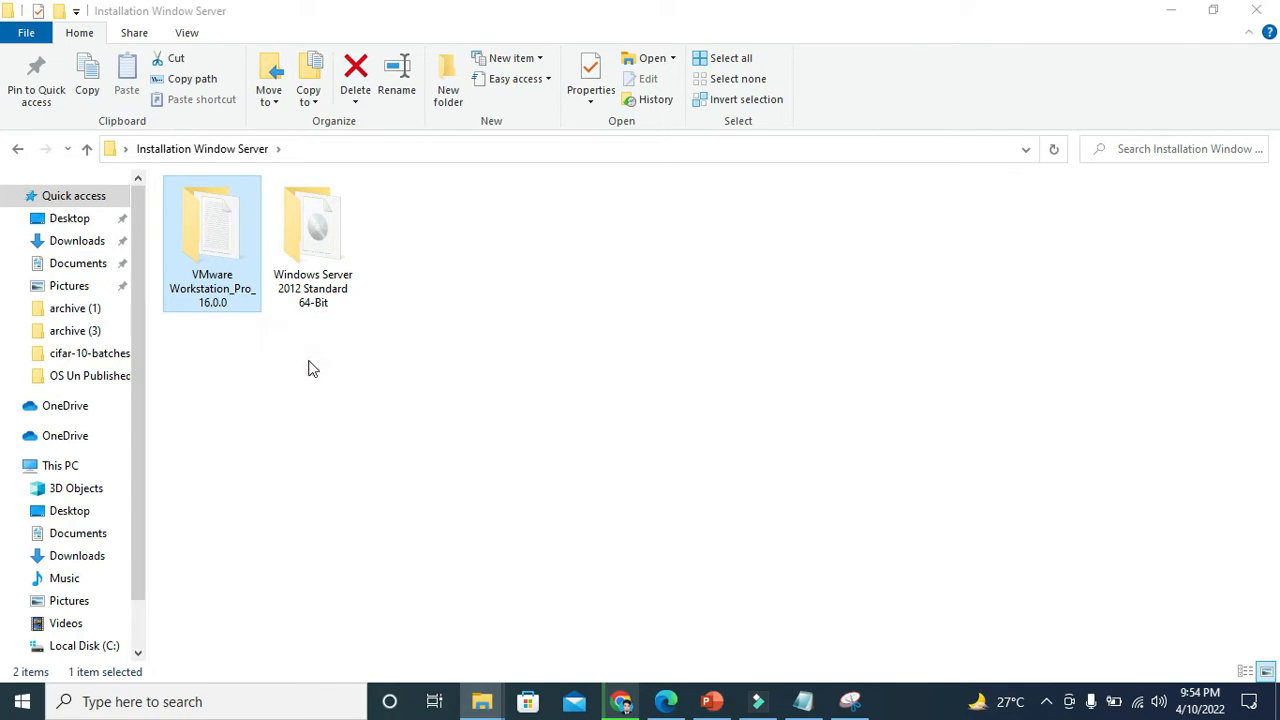
mouse_move(249, 305)
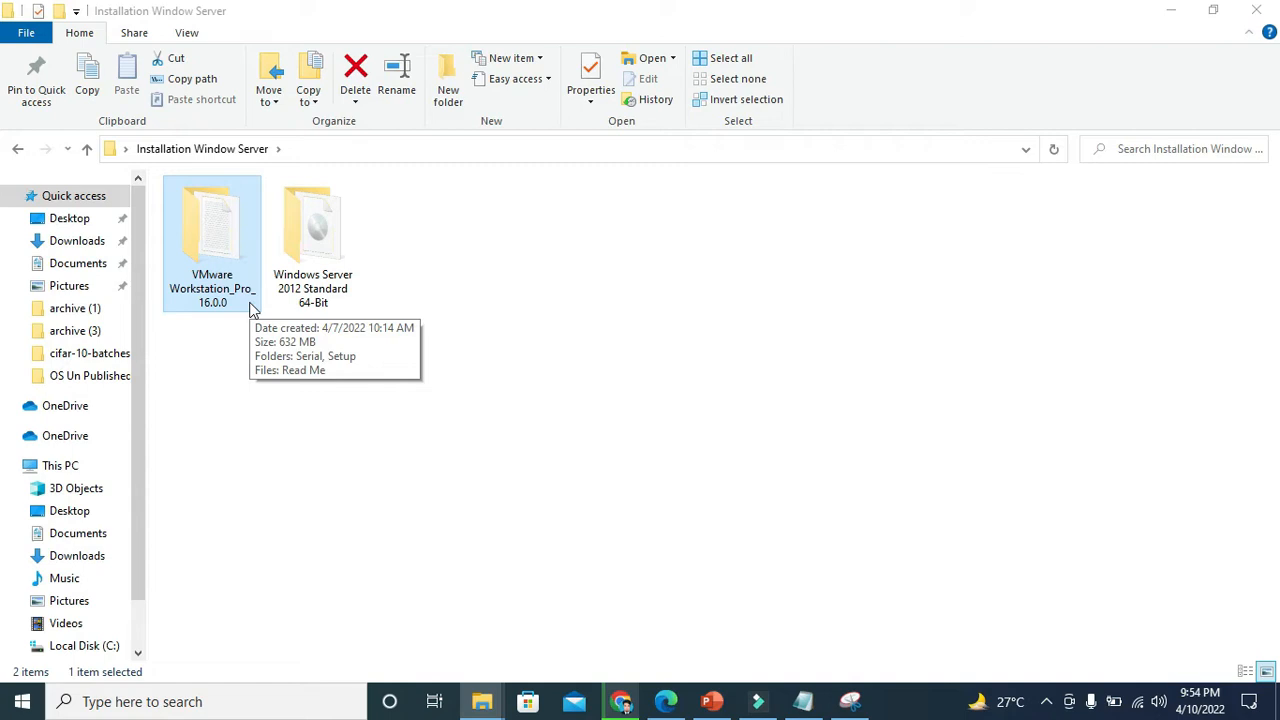
left_click(322, 252)
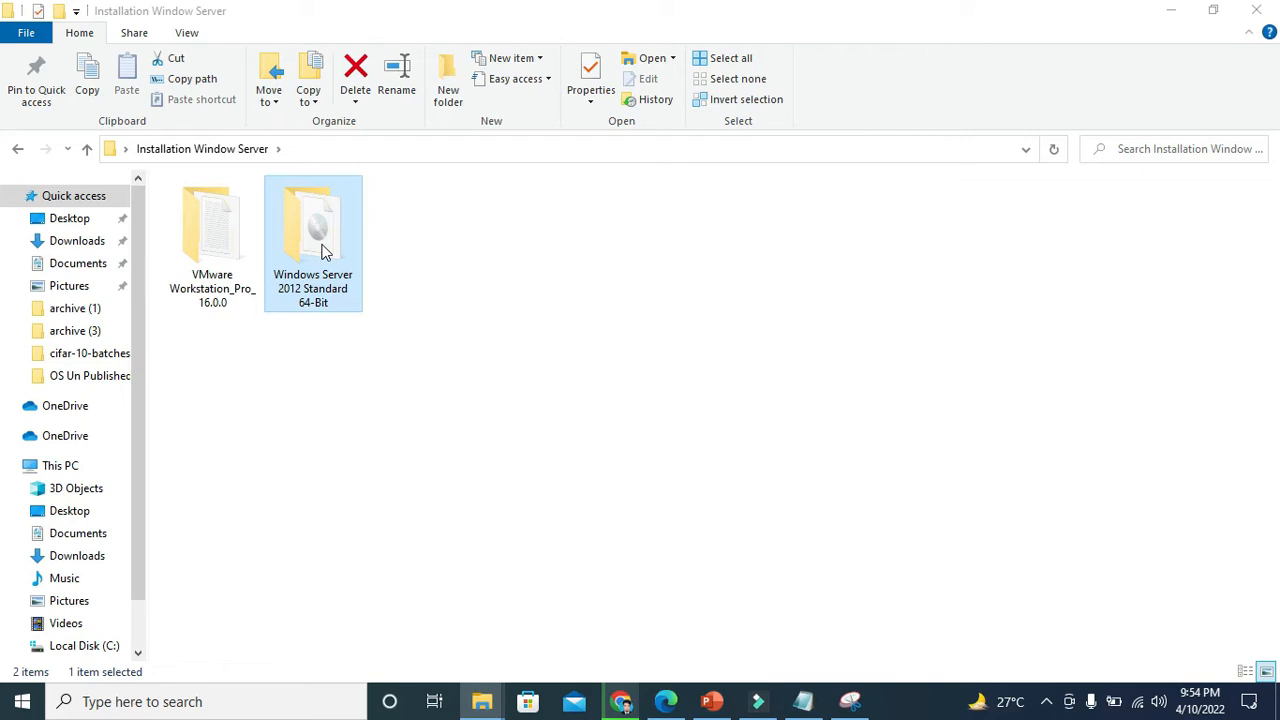
double_click(322, 252)
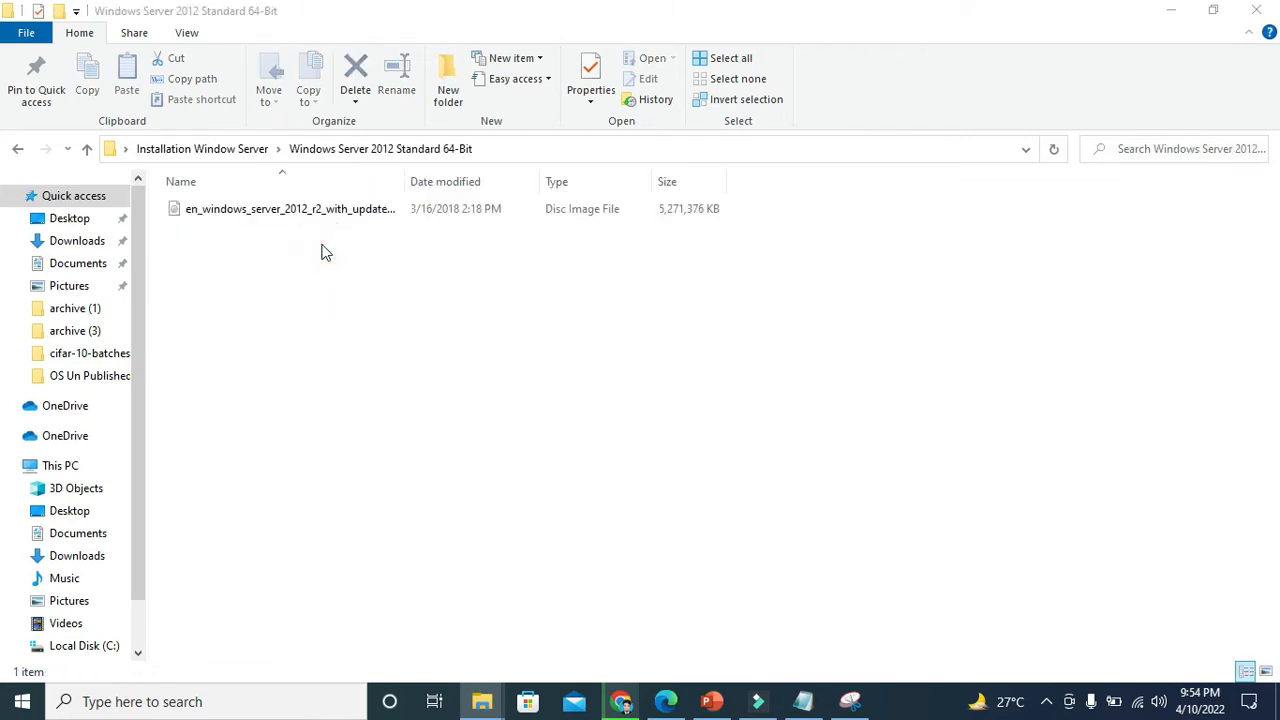
left_click(88, 149)
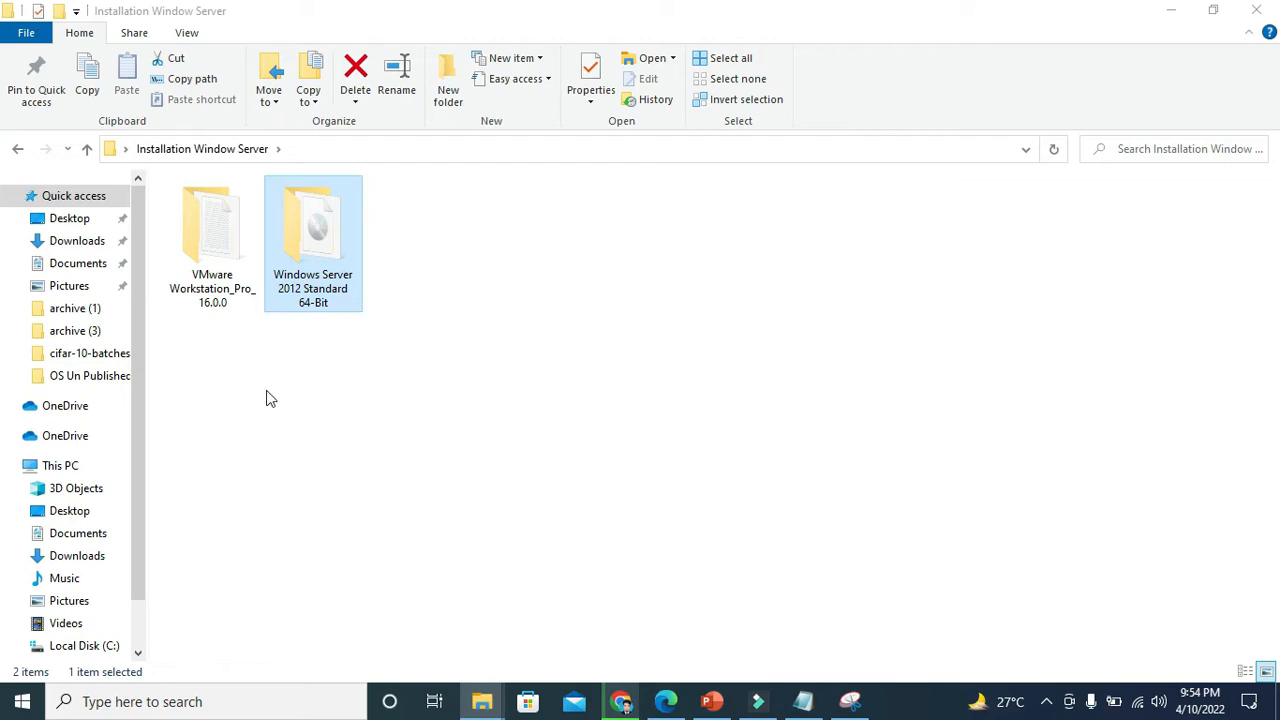
Step: Launch VMware Workstation Pro and begin creating a new virtual machine with the Typical (recommended) configuration
left_click(228, 709)
type("vm")
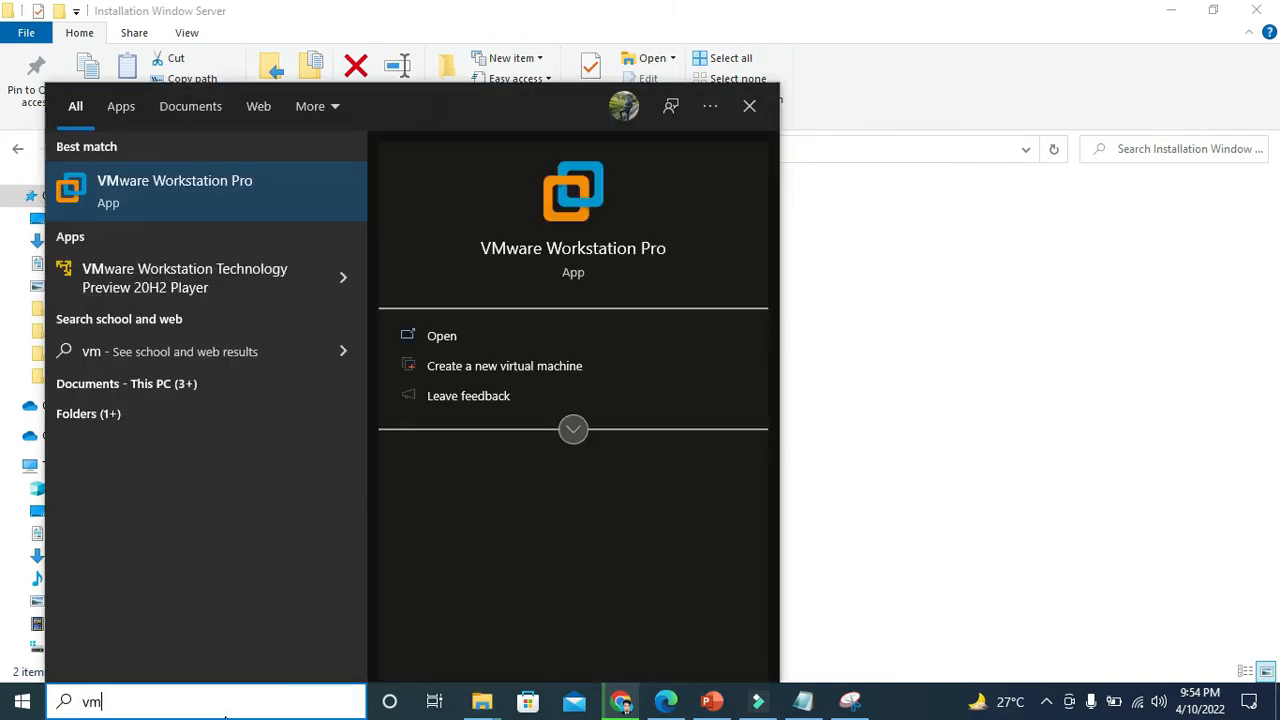
left_click(241, 202)
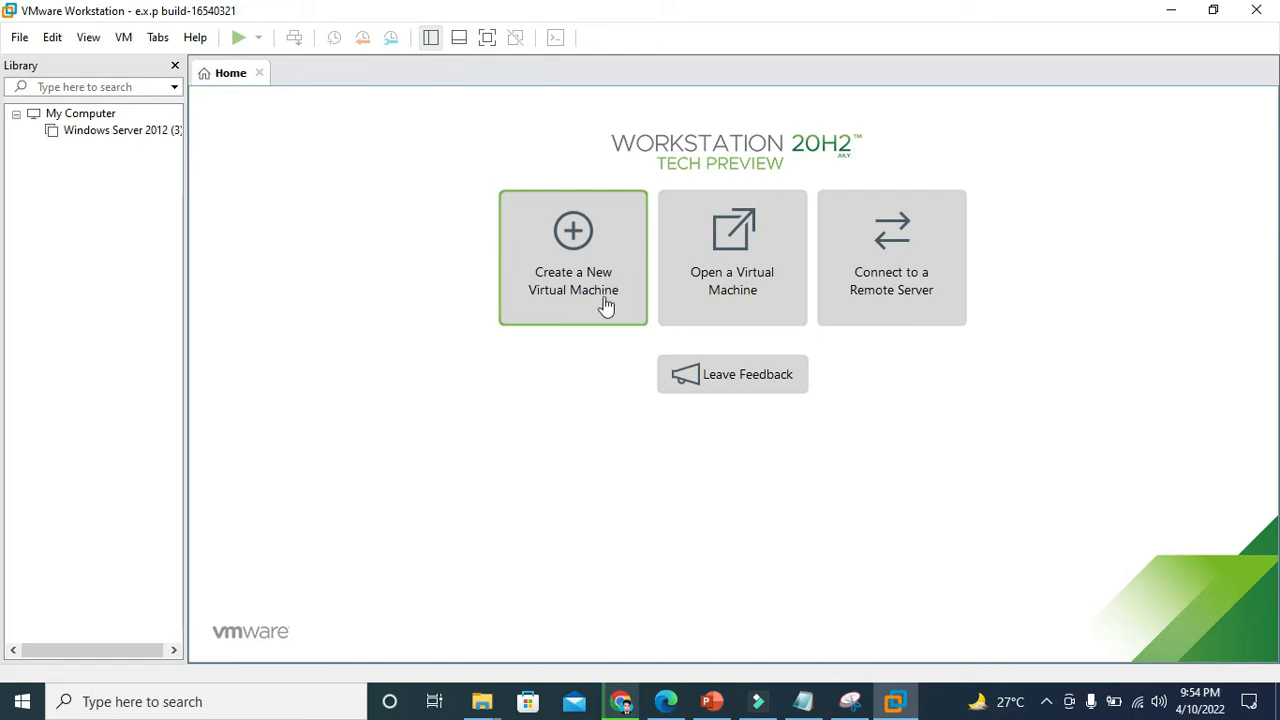
left_click(575, 240)
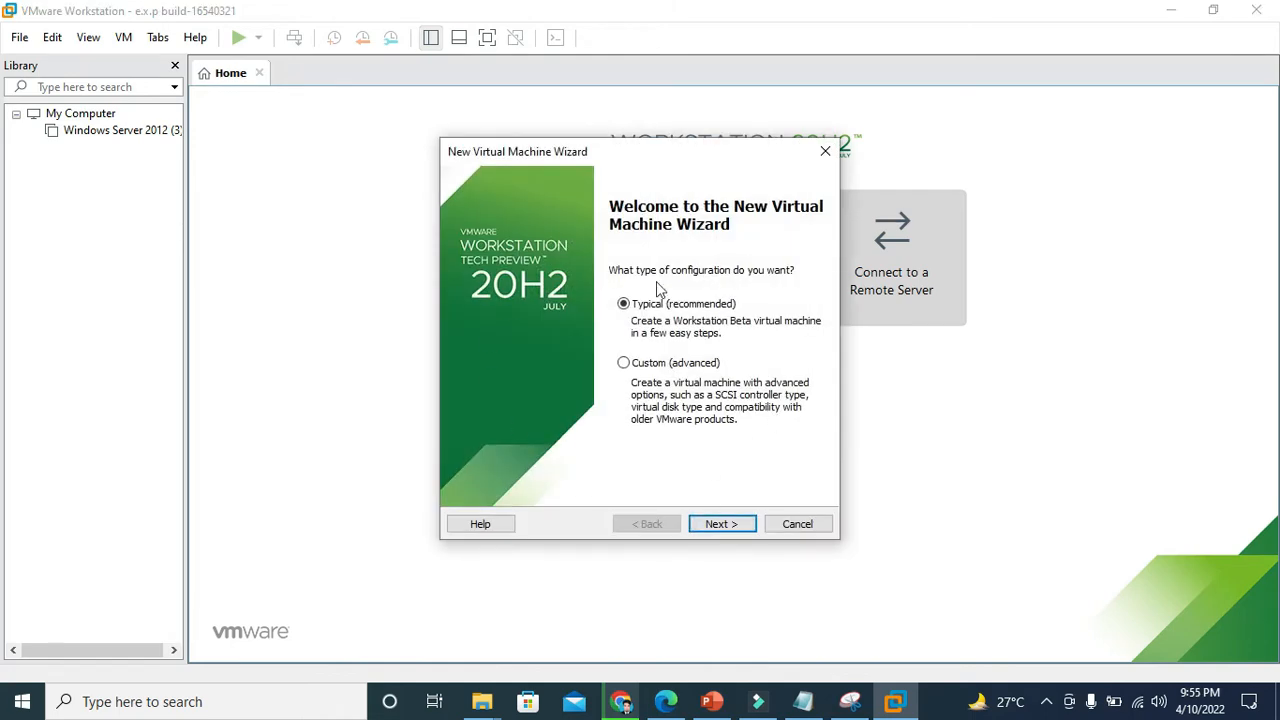
left_click(708, 524)
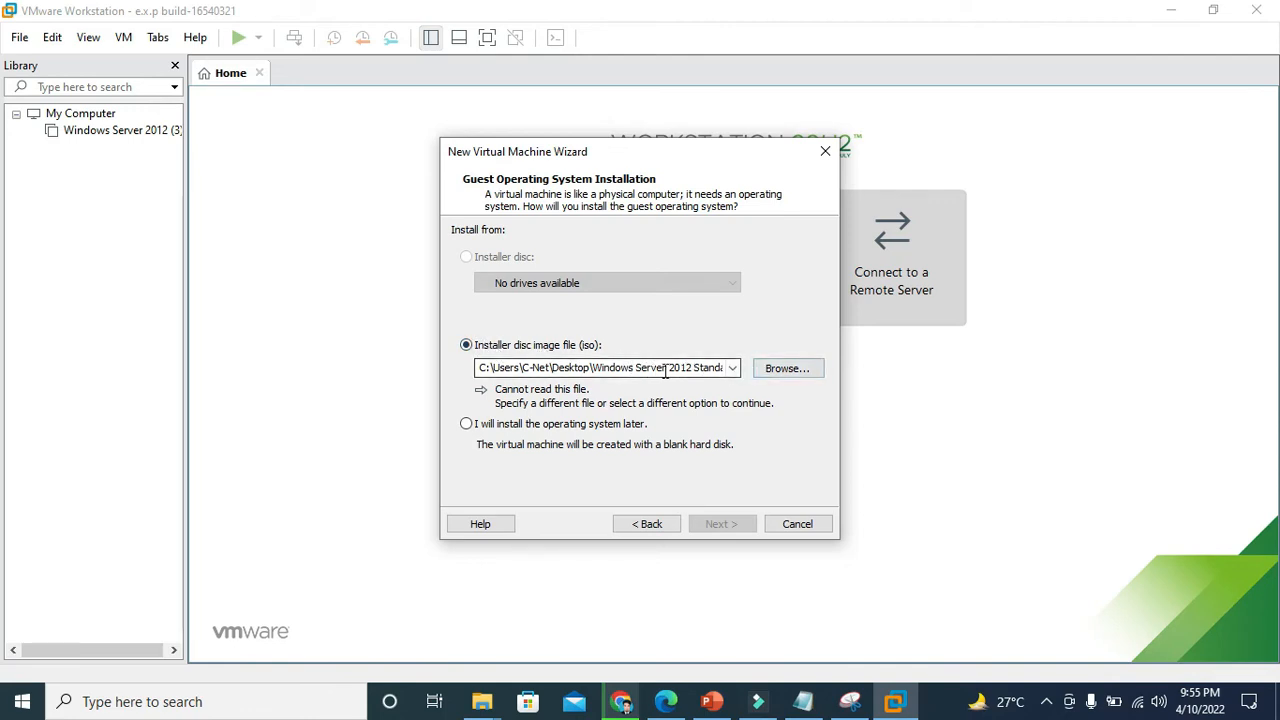
Step: Use the Windows Server 2012 R2 ISO from the Windows Server 2012 Standard 64-Bit folder as the installer disc image
left_click(787, 369)
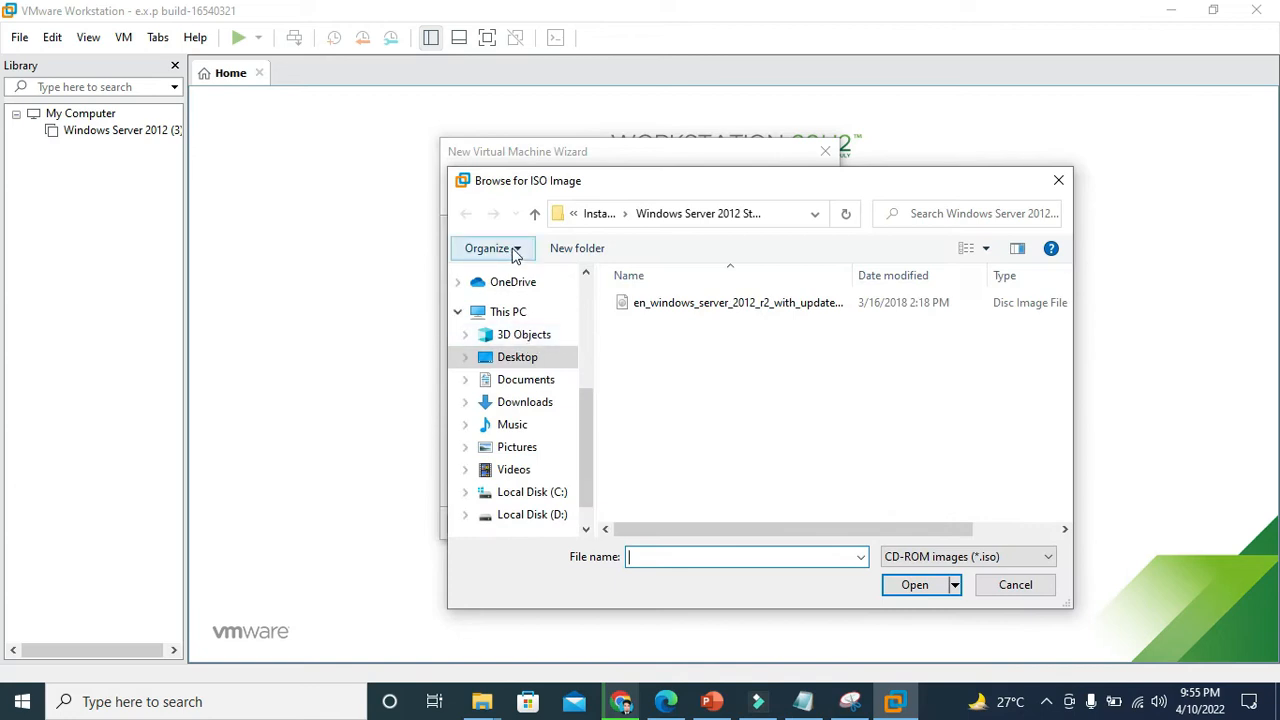
left_click(536, 213)
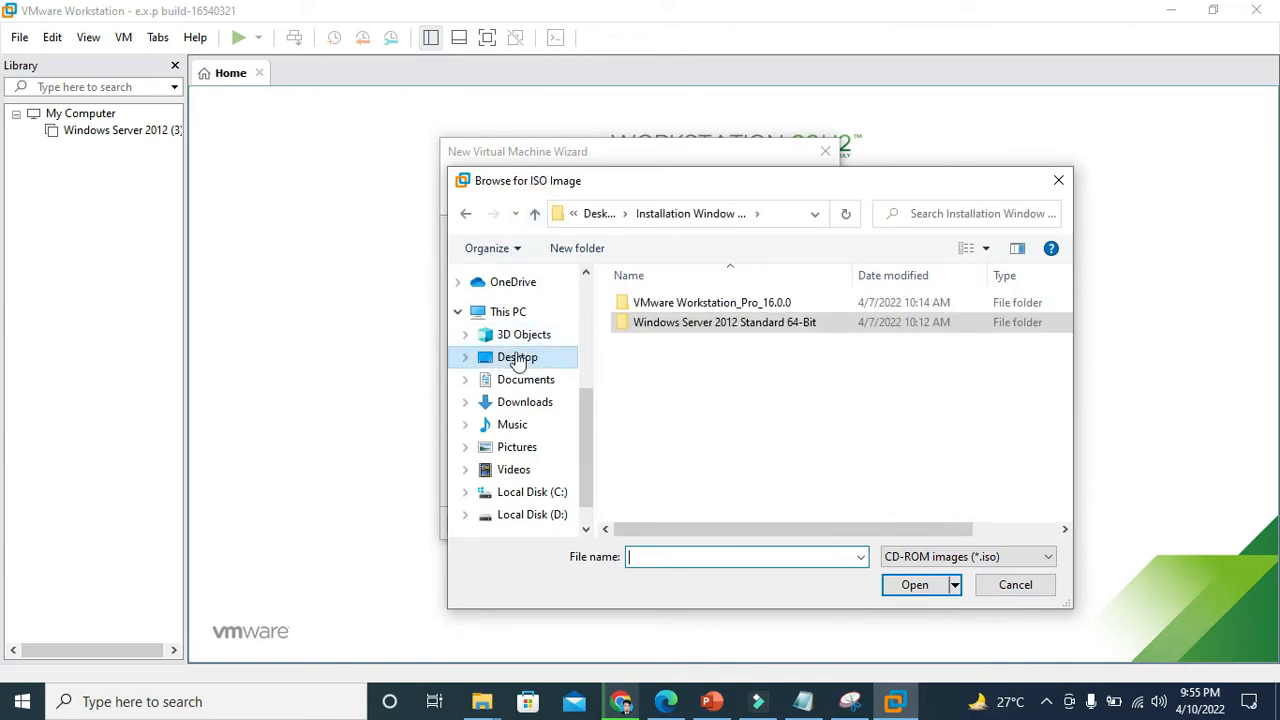
double_click(652, 331)
left_click(647, 311)
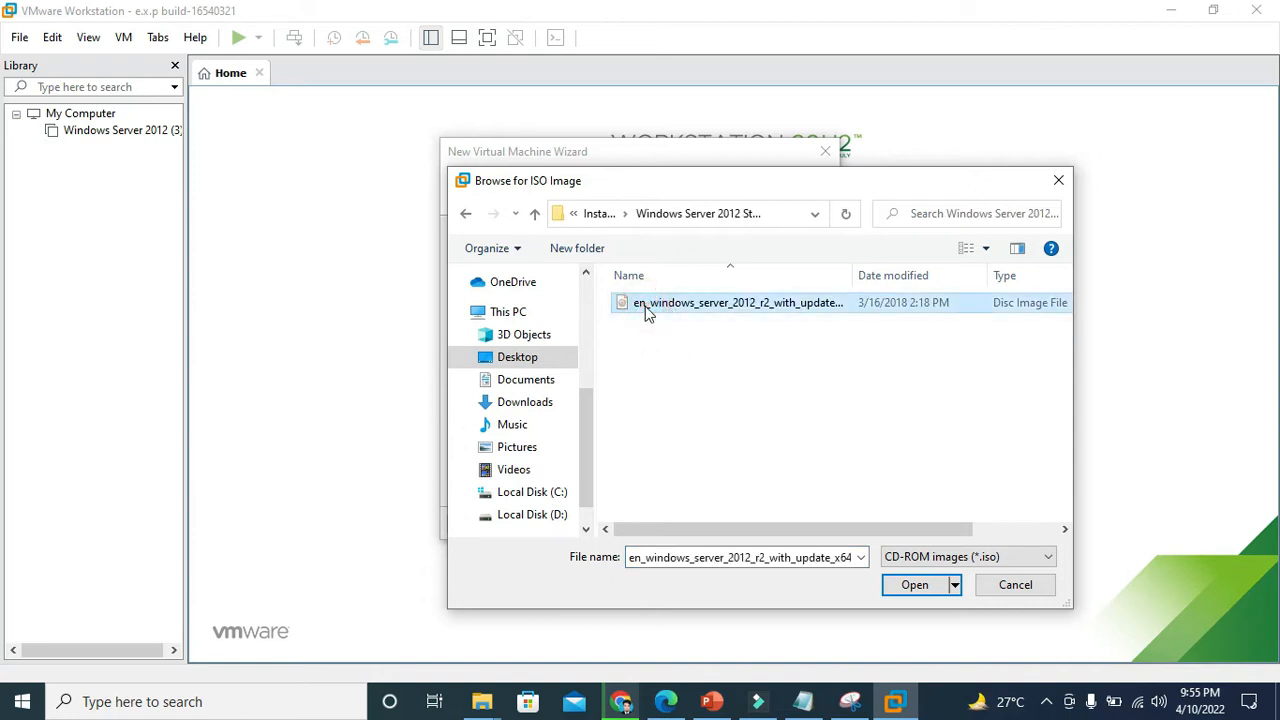
left_click(922, 585)
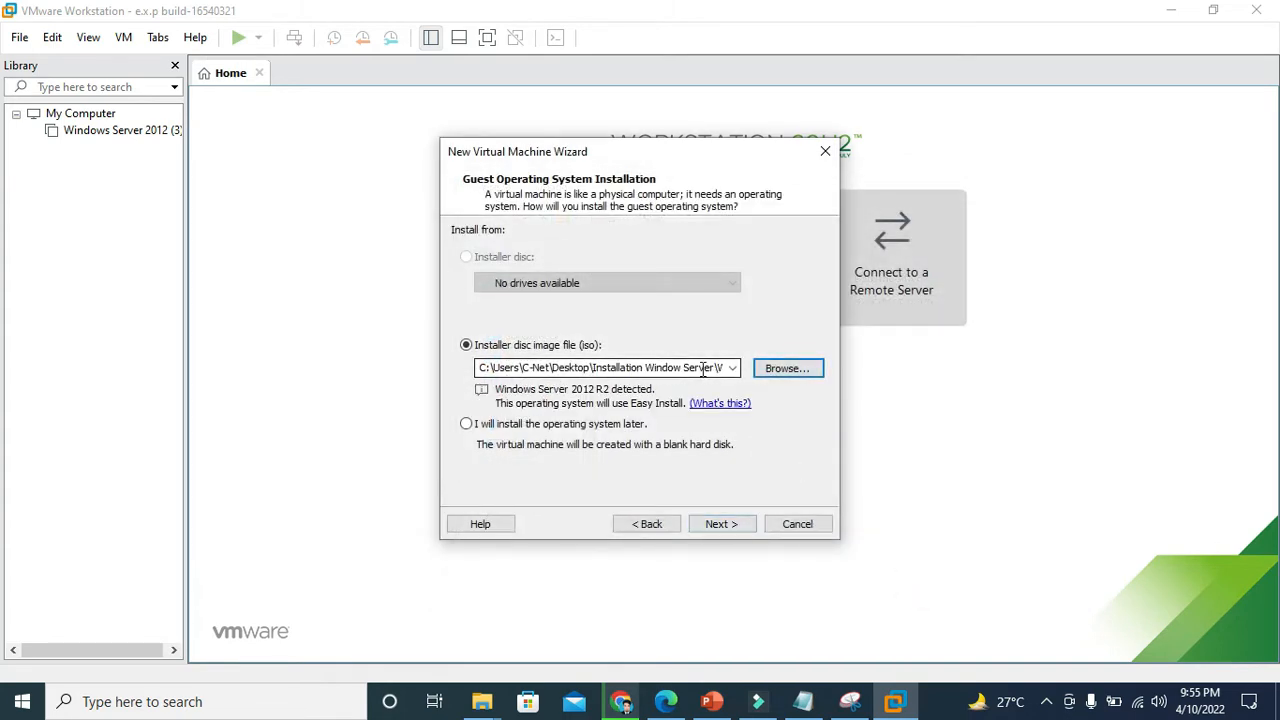
left_click(709, 523)
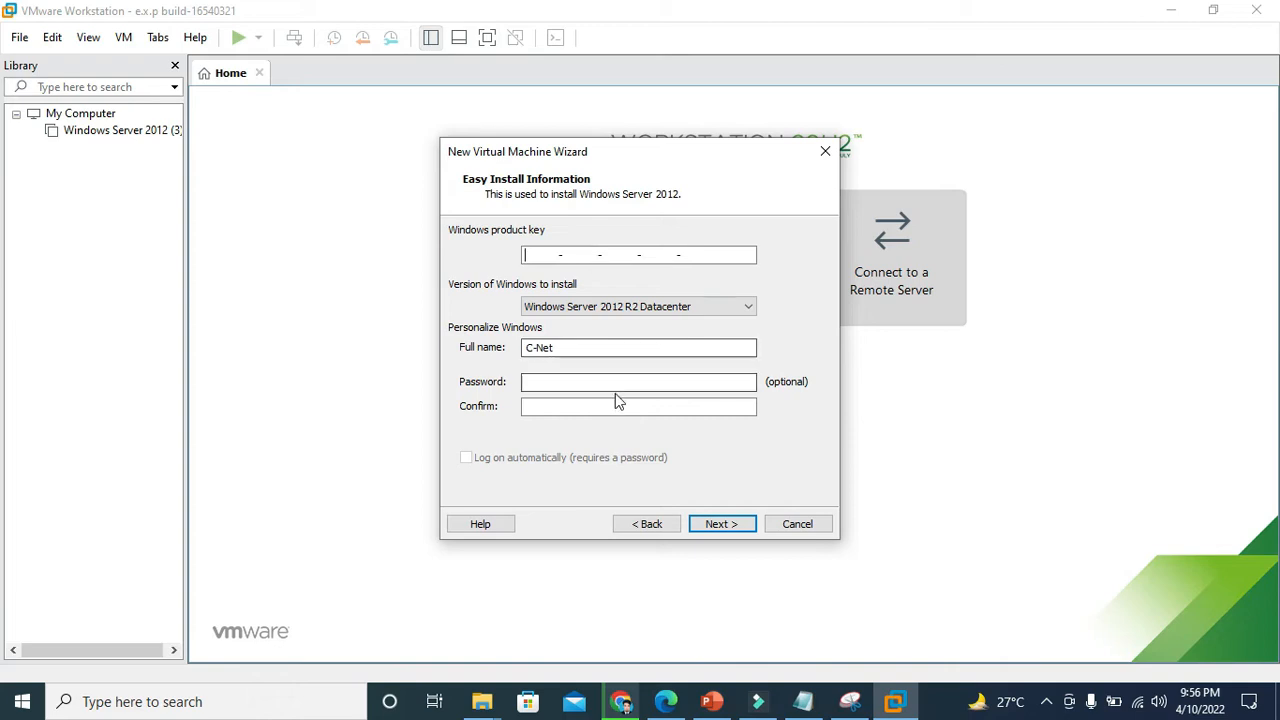
Step: Copy the Windows Server 2012 R2 Standard key from the Chrome search results into the wizard's Windows product key field and continue
left_click(622, 703)
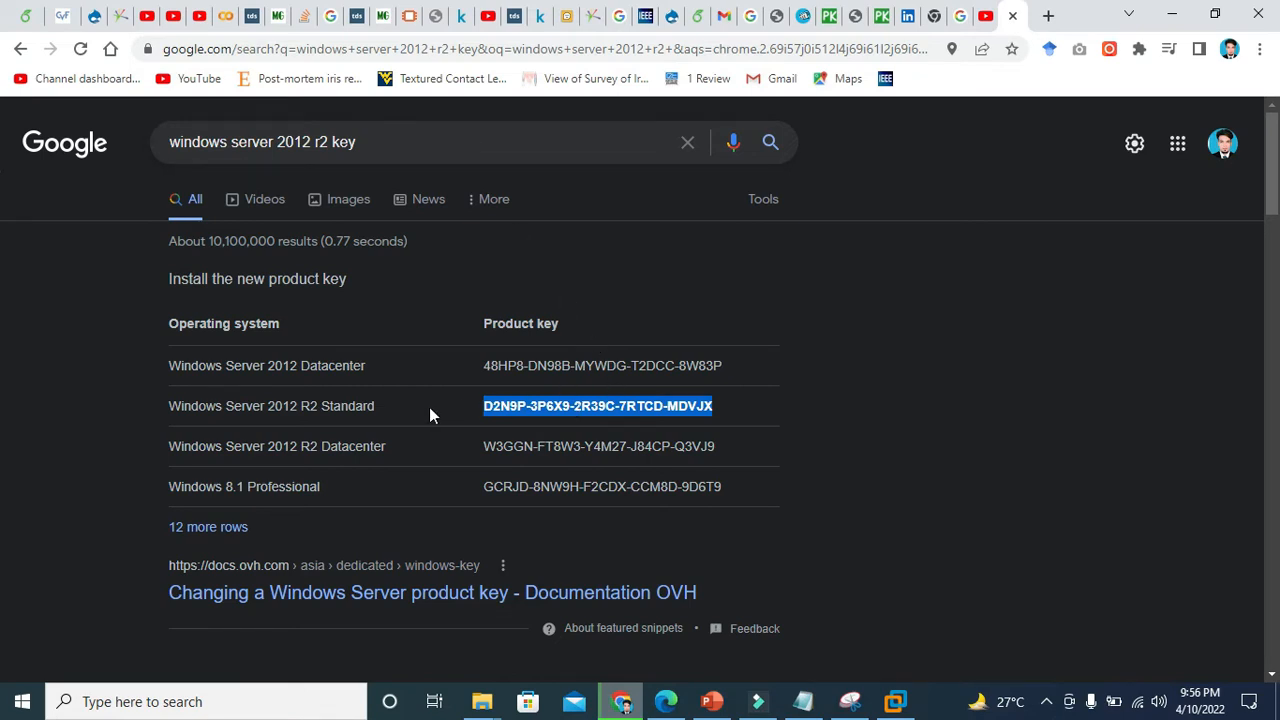
right_click(502, 407)
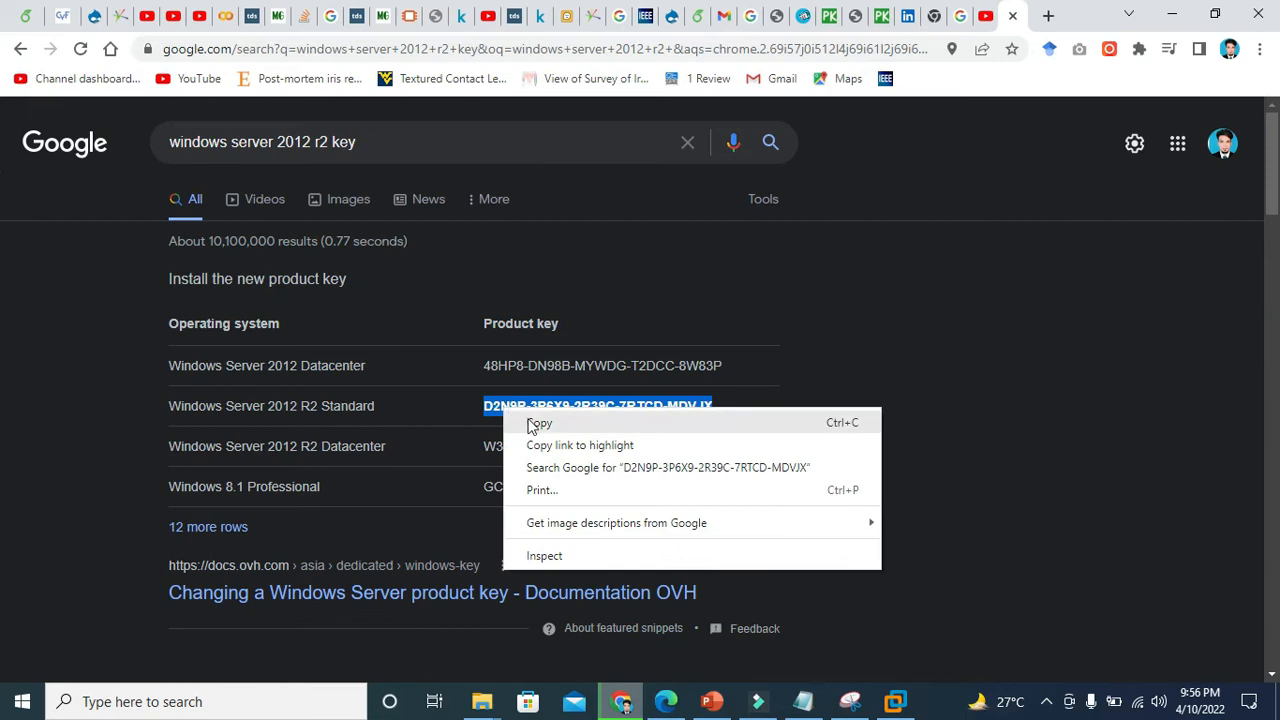
left_click(527, 420)
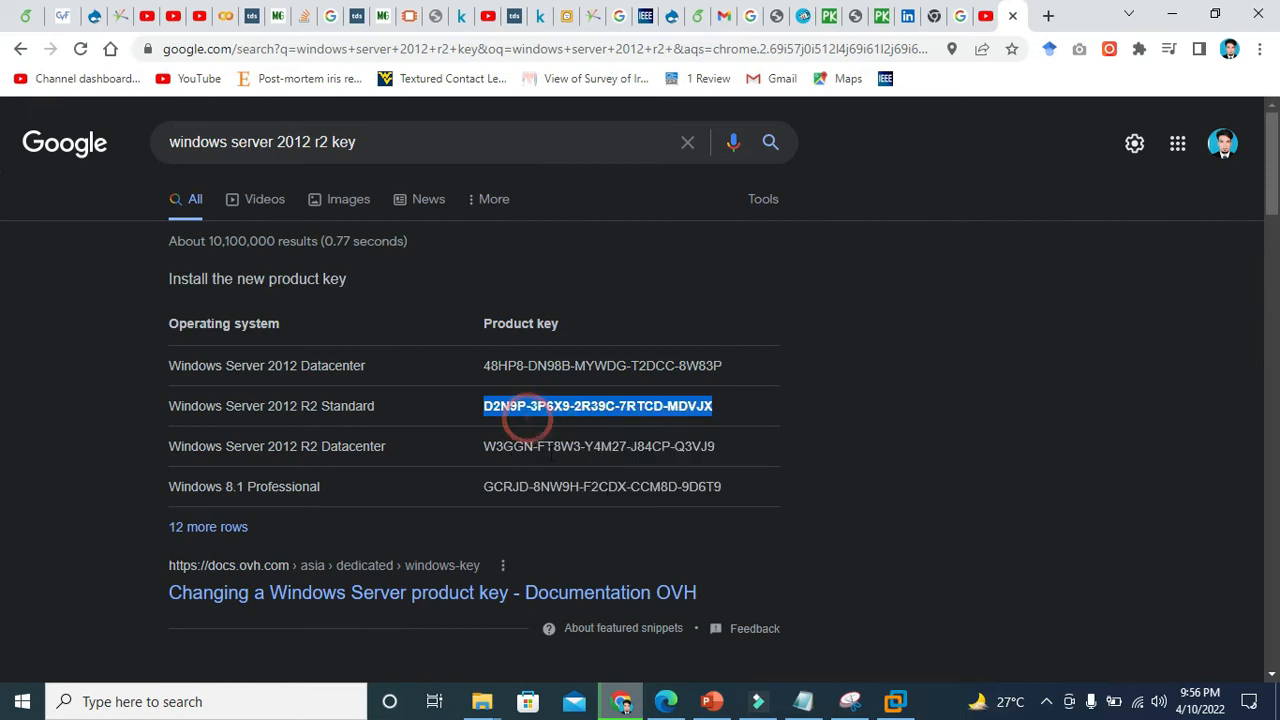
left_click(894, 703)
key("ctrl+v")
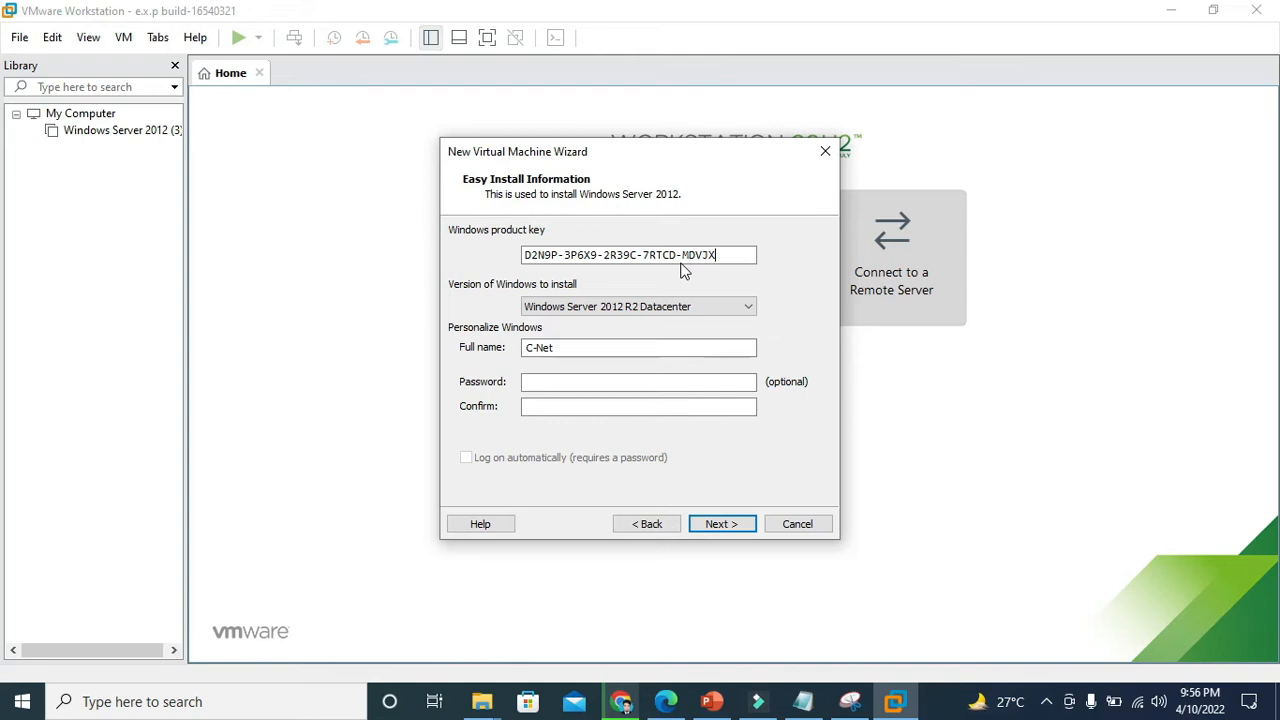
left_click(722, 524)
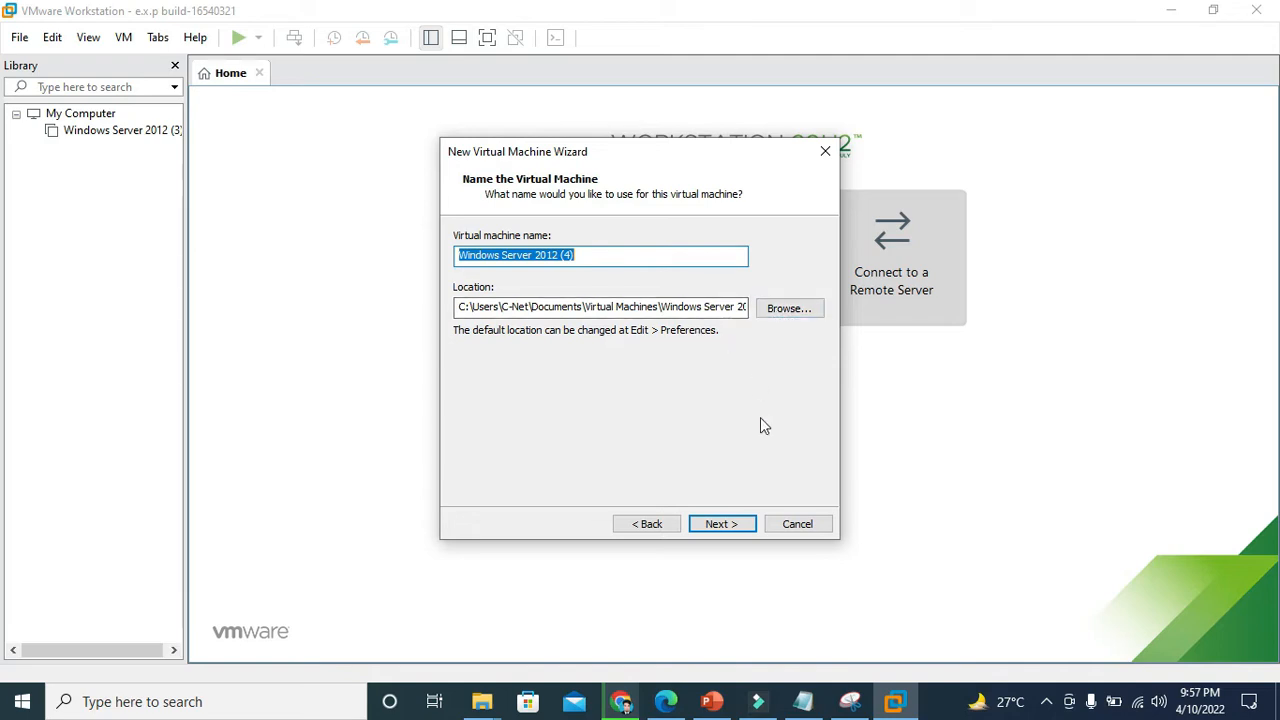
Step: Accept the suggested virtual machine name and location, and set the maximum disk size to 40 GB, split into multiple files
left_click(722, 525)
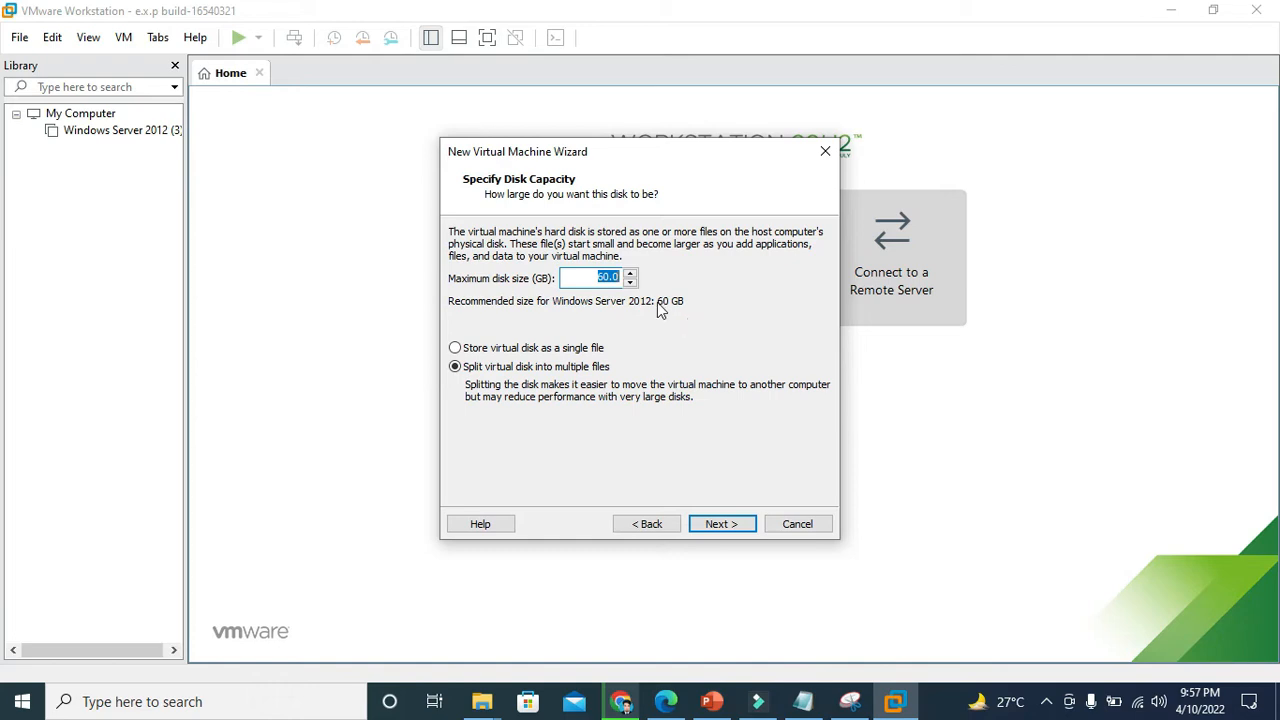
type("40.0")
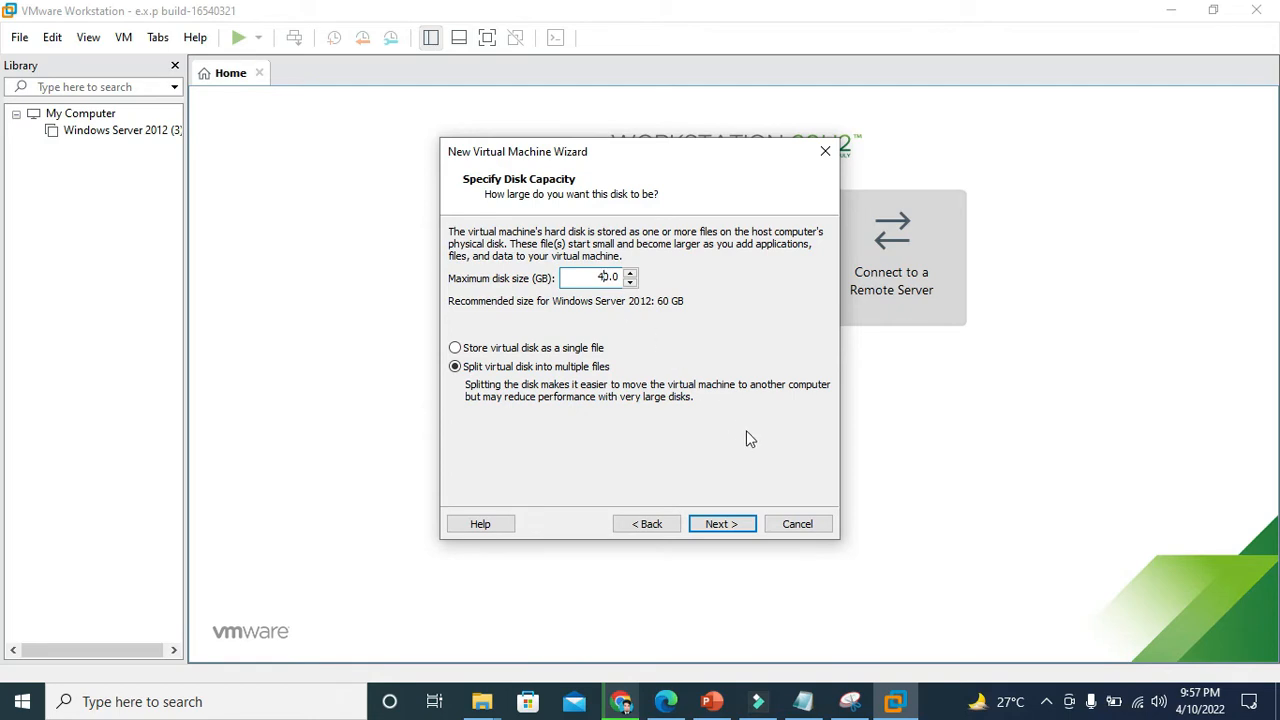
left_click(721, 524)
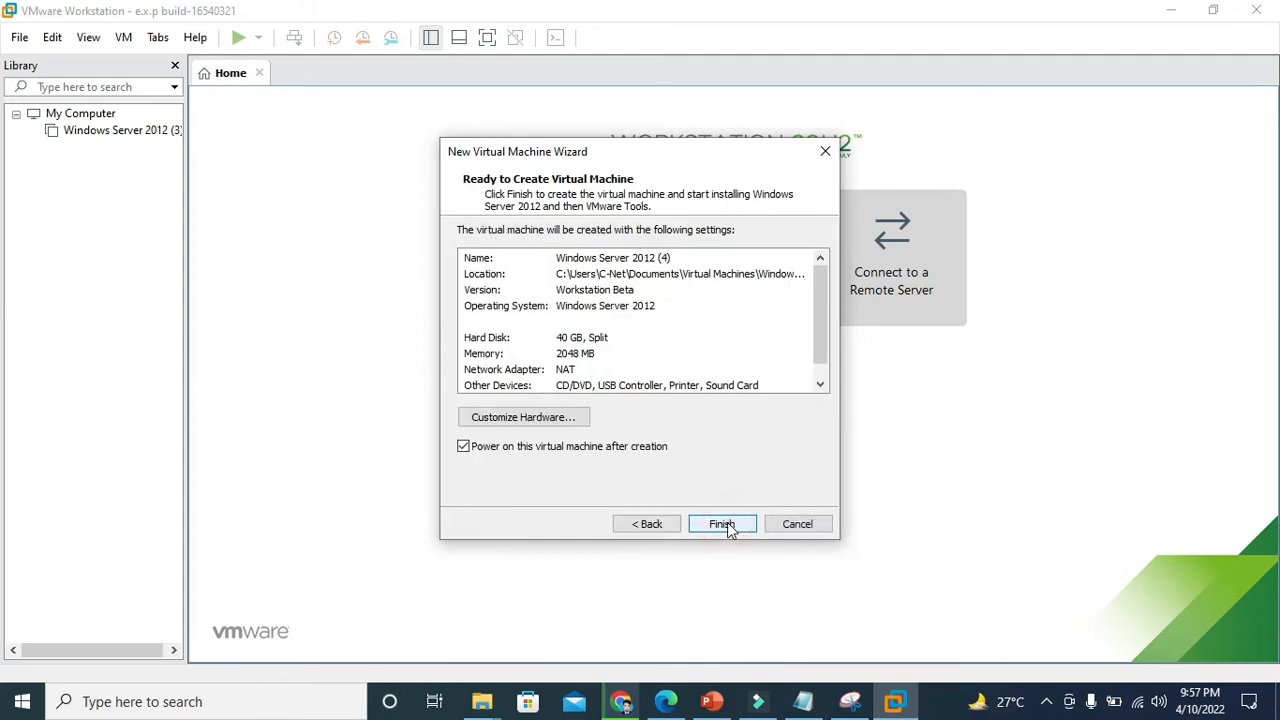
Step: Set the virtual machine's memory to 3104 MB, then create and power it on, dismissing the debugging hint
left_click(527, 428)
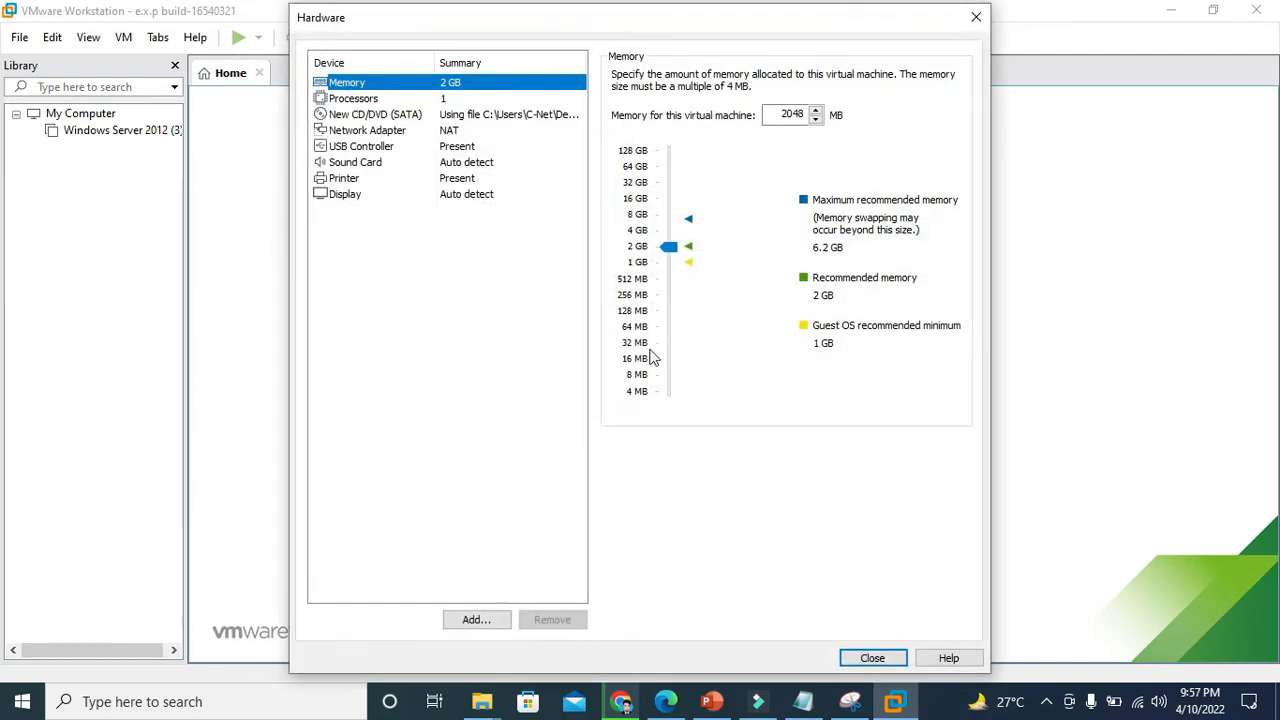
left_click_drag(674, 249, 676, 243)
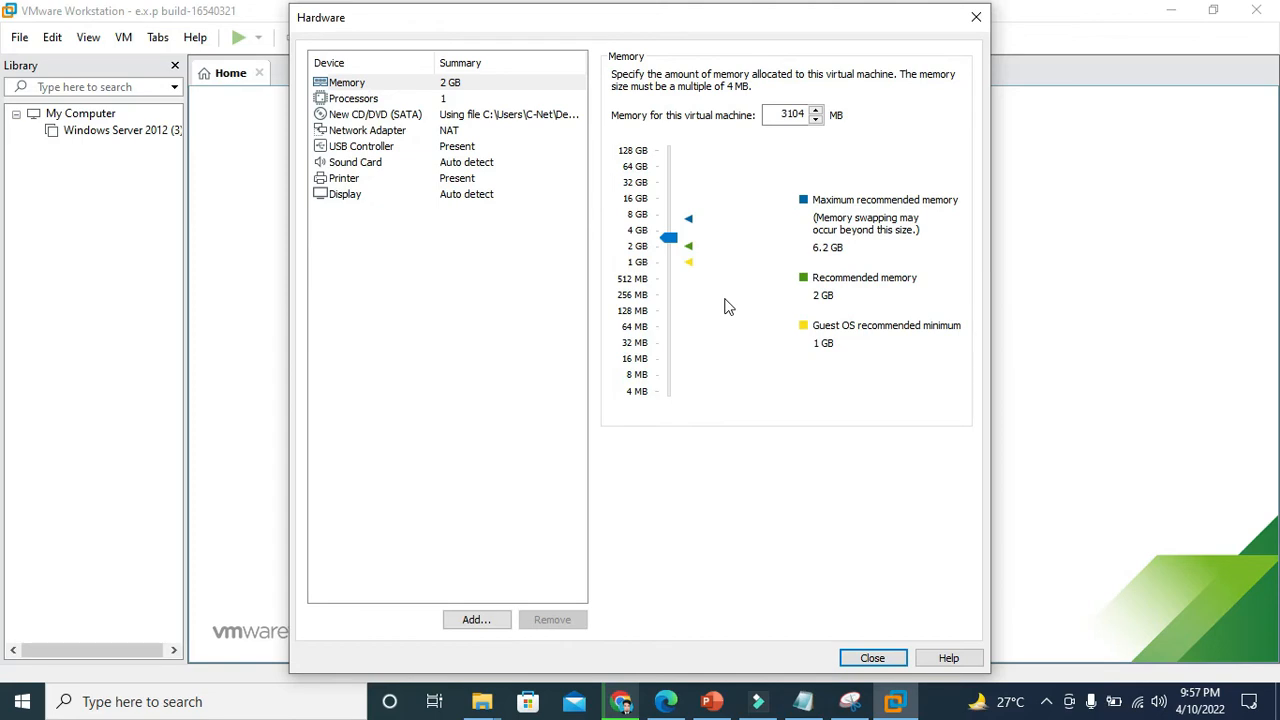
left_click(889, 660)
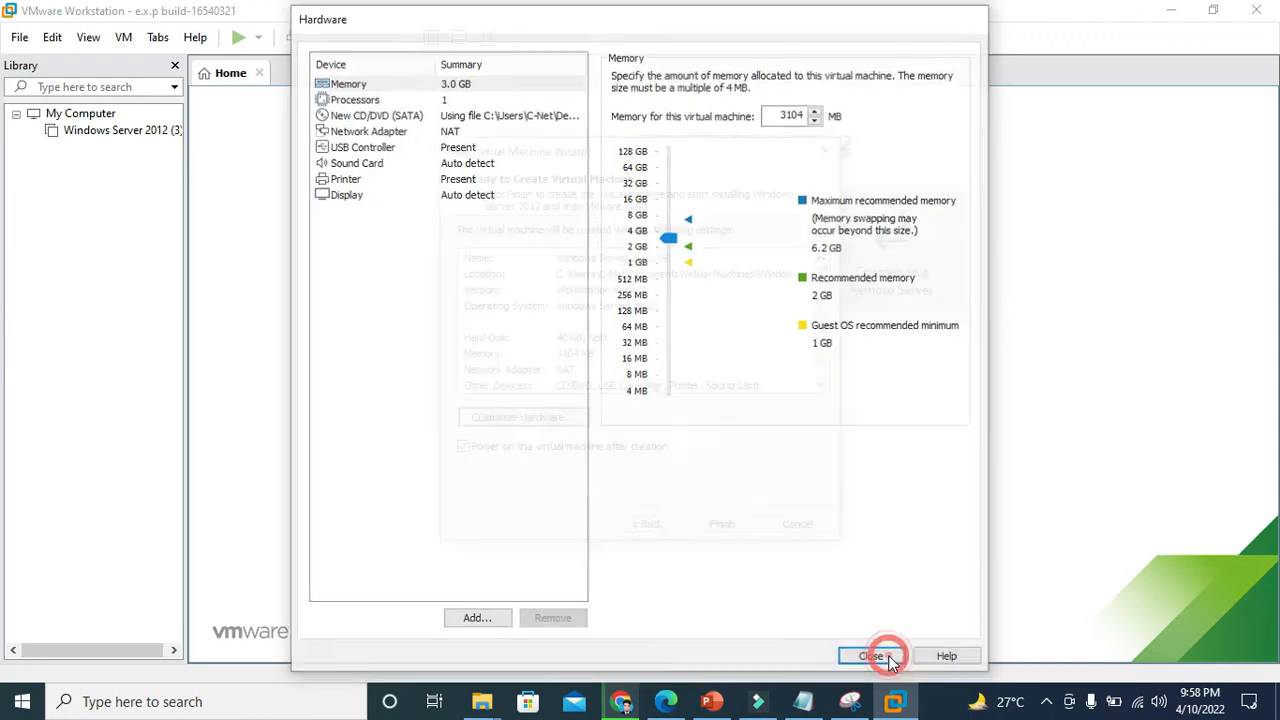
left_click(733, 527)
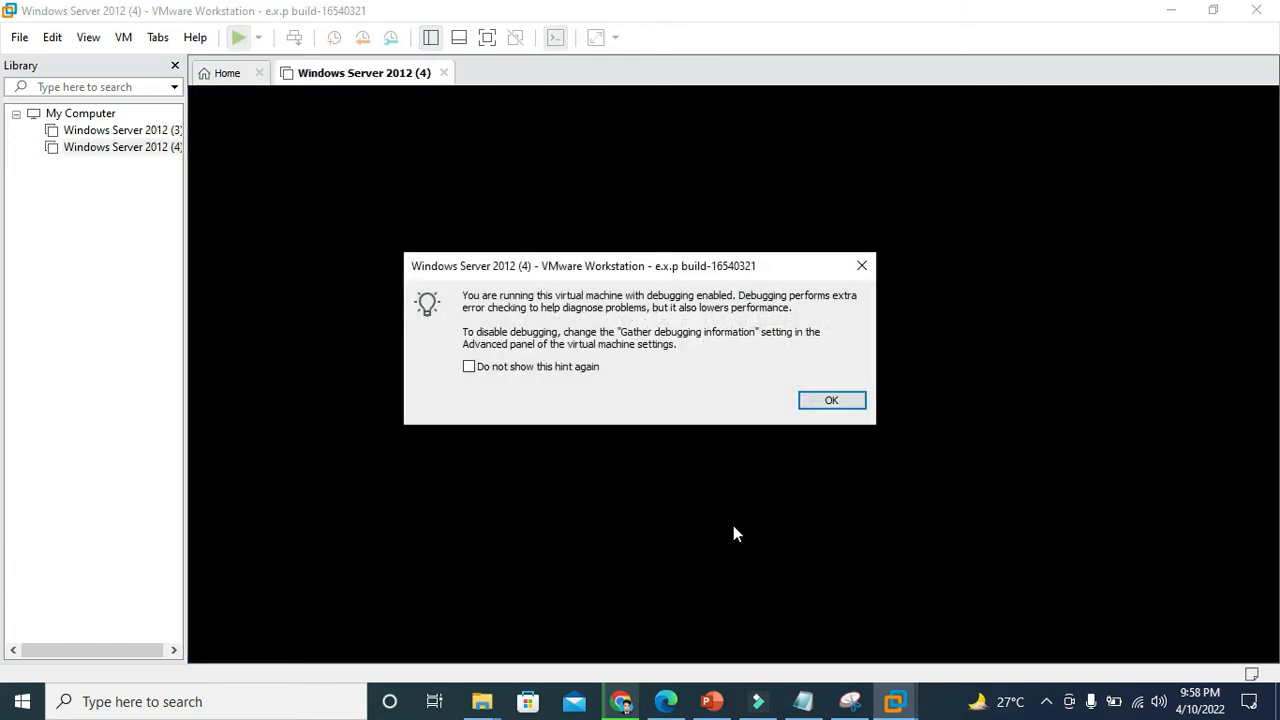
left_click(831, 400)
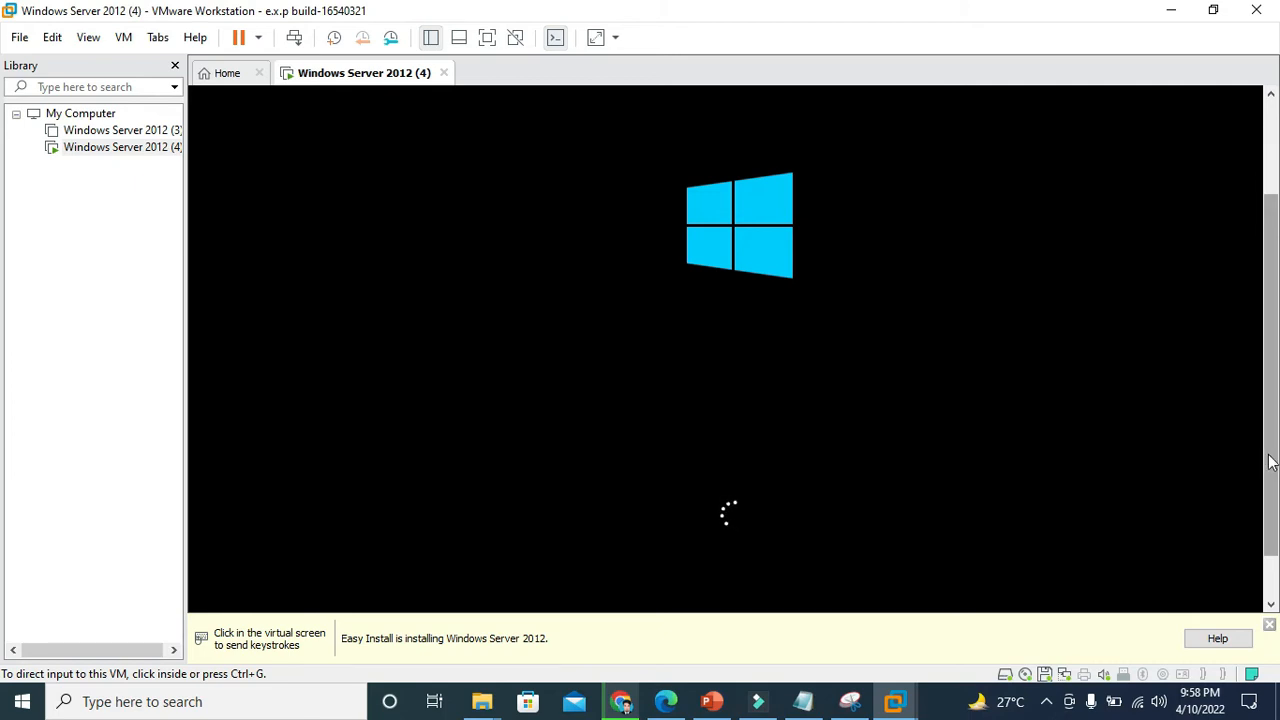
Step: Choose Windows Server 2012 R2 Standard (Server with a GUI) as the operating system and start its installation
left_click_drag(1271, 462, 3, 446)
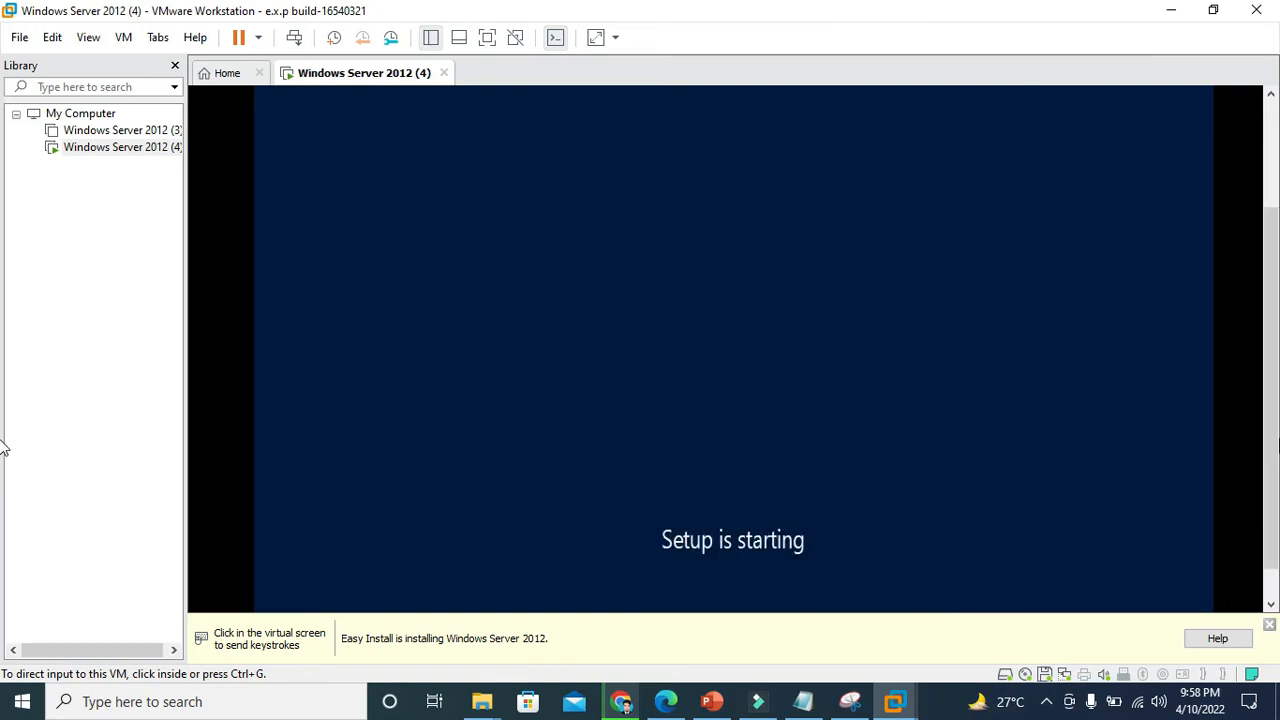
left_click_drag(1272, 444, 3, 488)
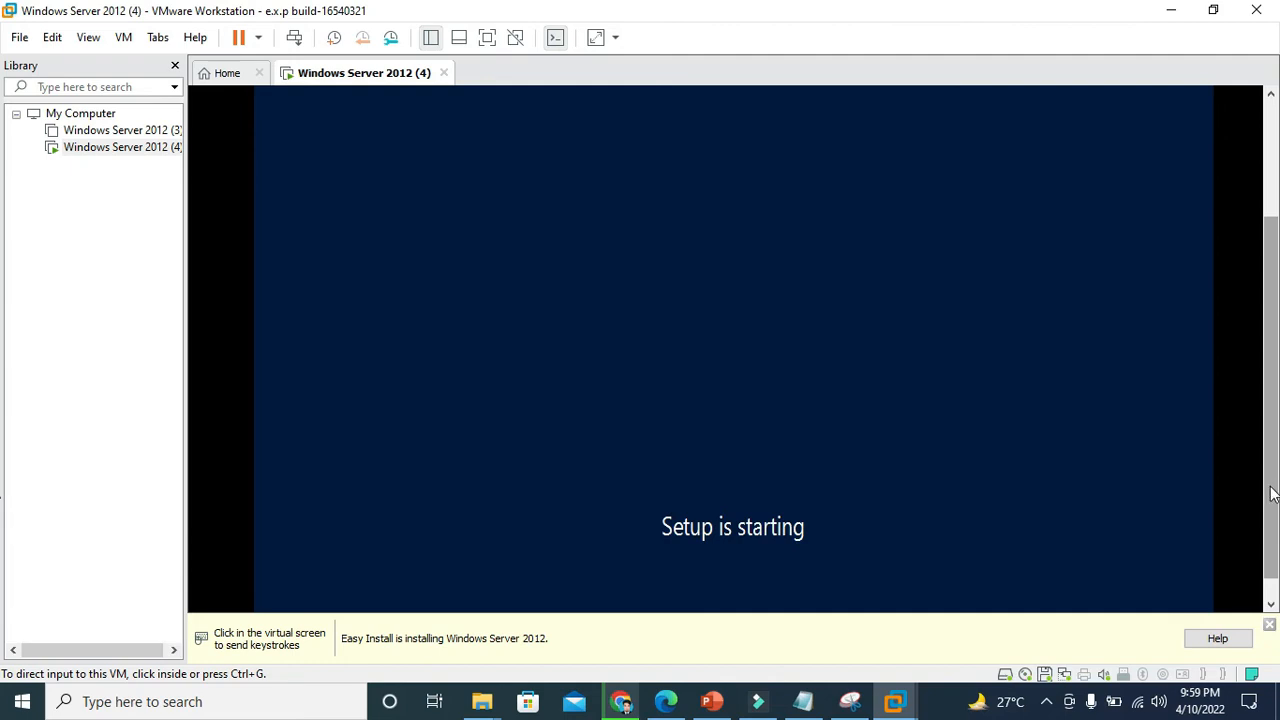
left_click_drag(1269, 486, 1271, 505)
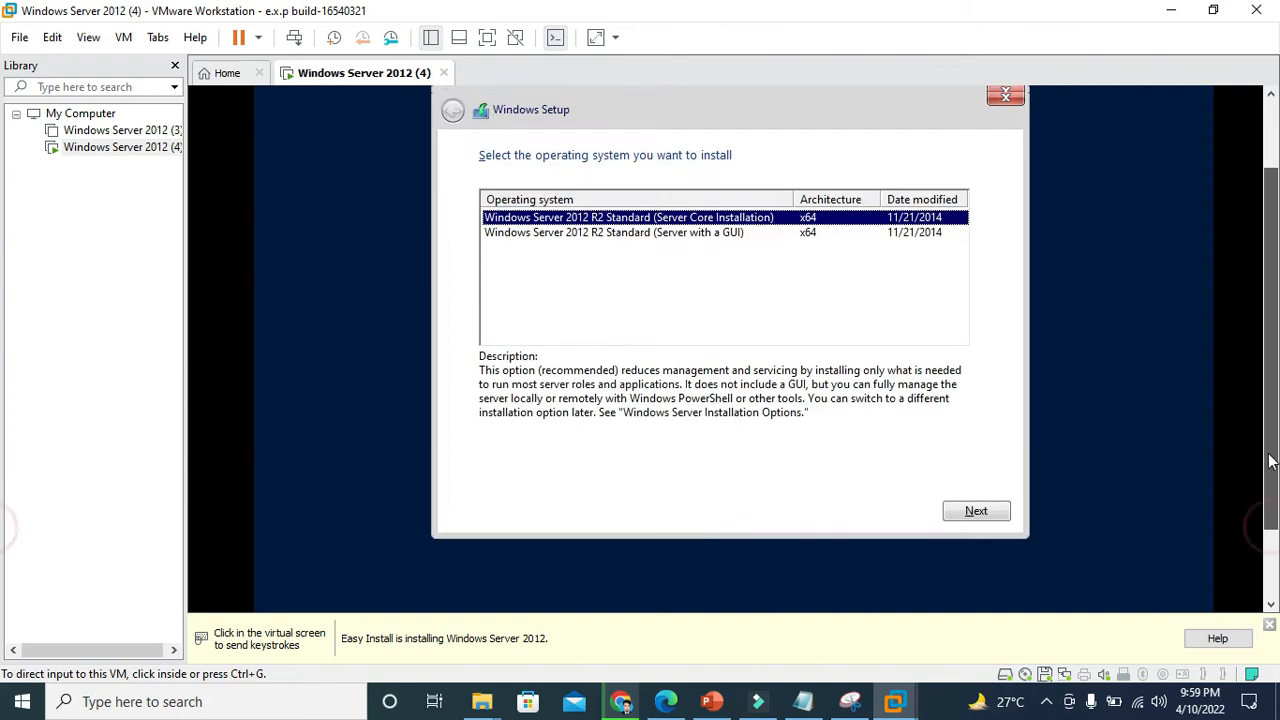
left_click_drag(1270, 461, 1270, 444)
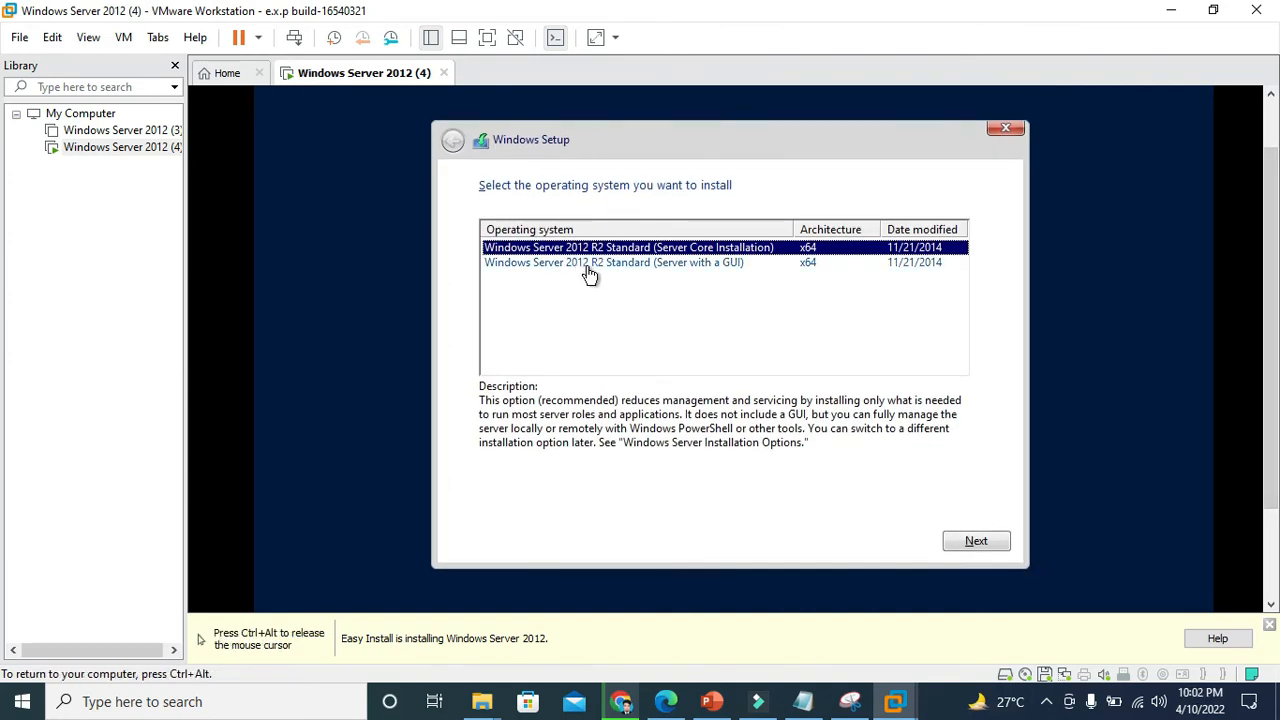
left_click(593, 268)
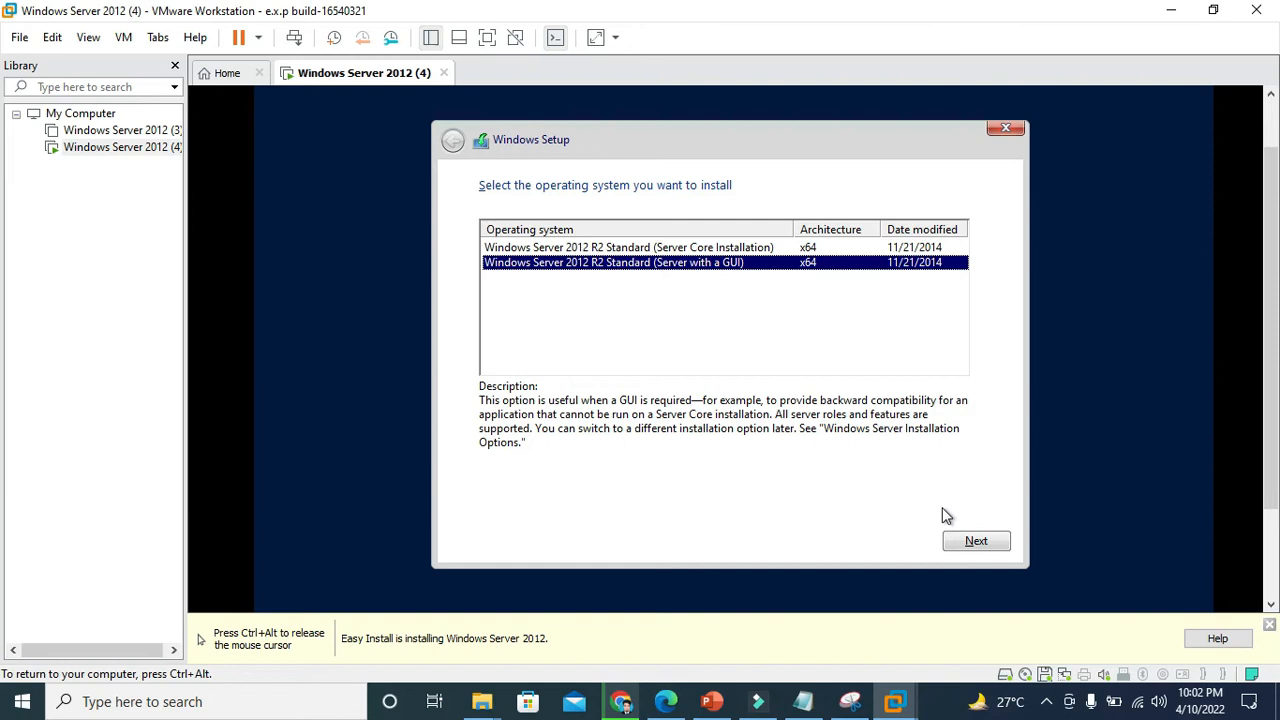
left_click(967, 540)
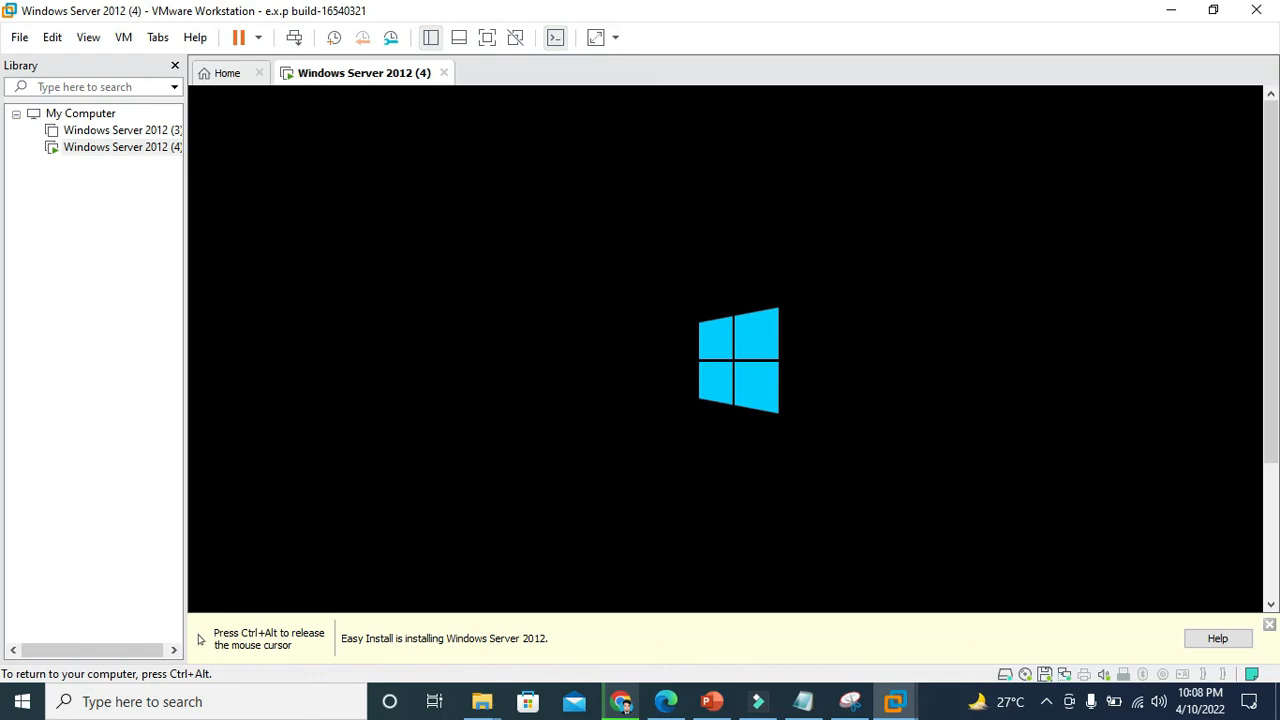
key("ctrl+alt")
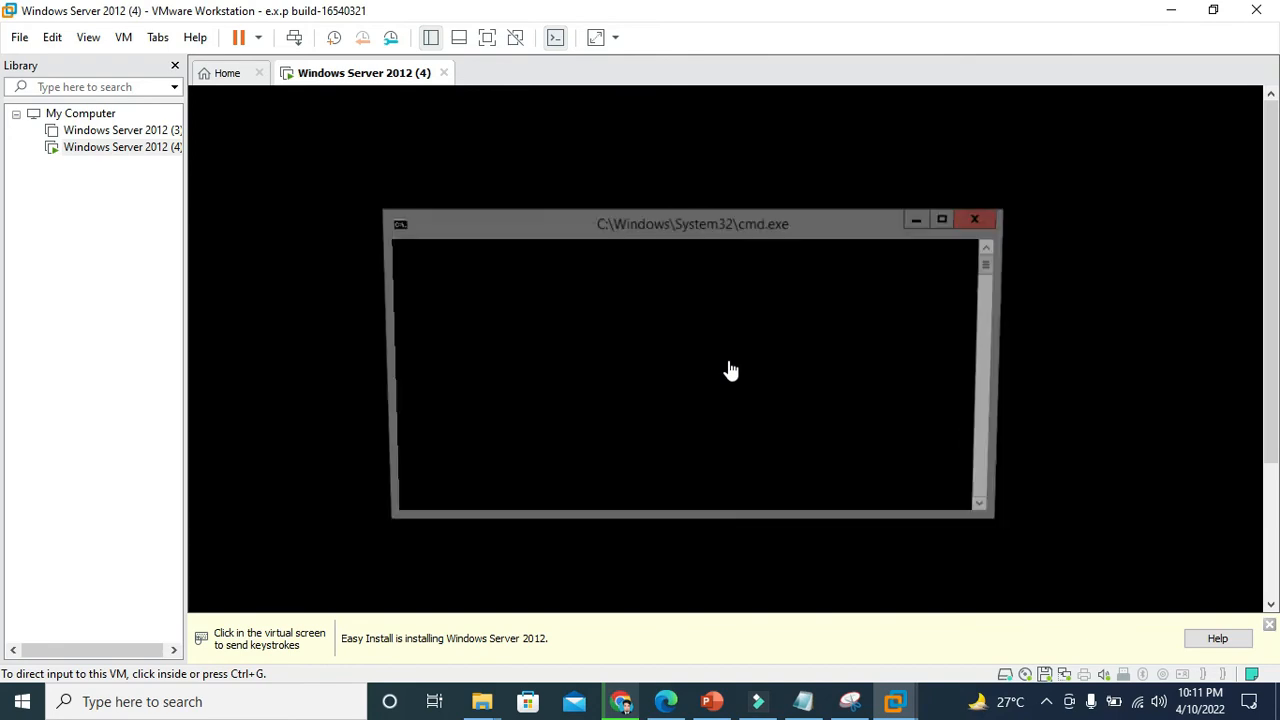
left_click(731, 370)
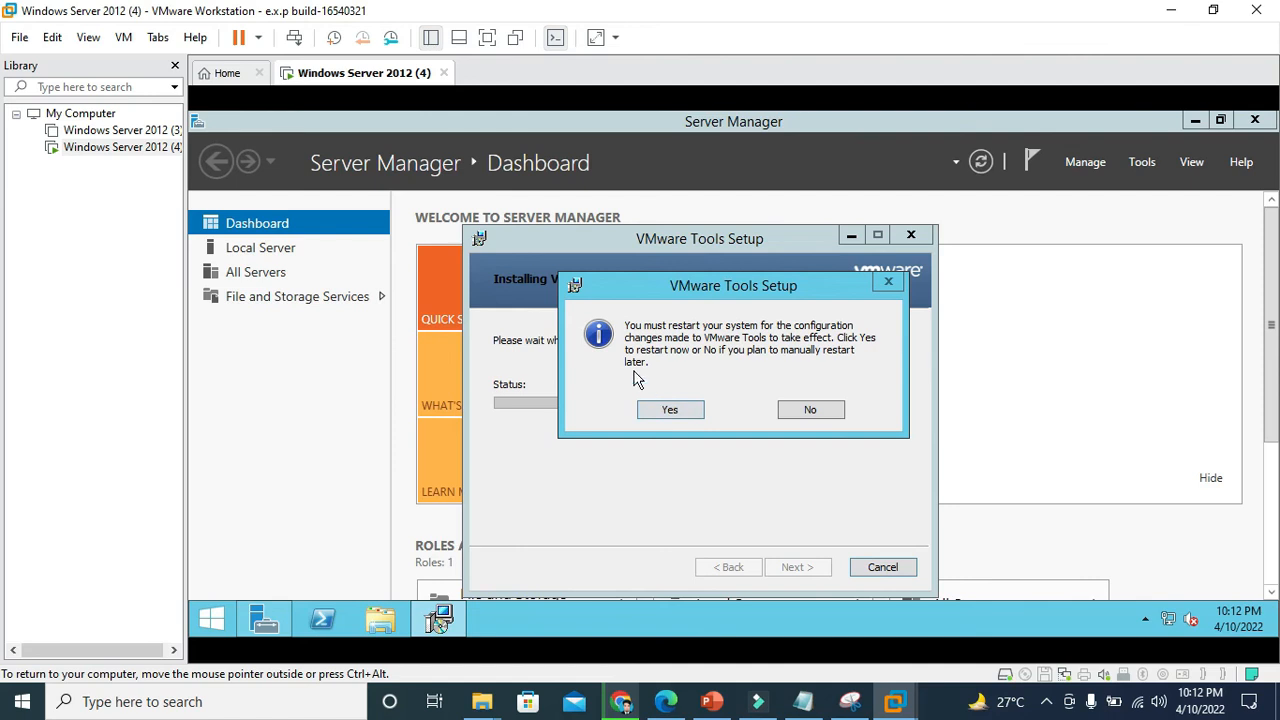
Step: Restart the virtual machine to apply the VMware Tools configuration changes
left_click(670, 411)
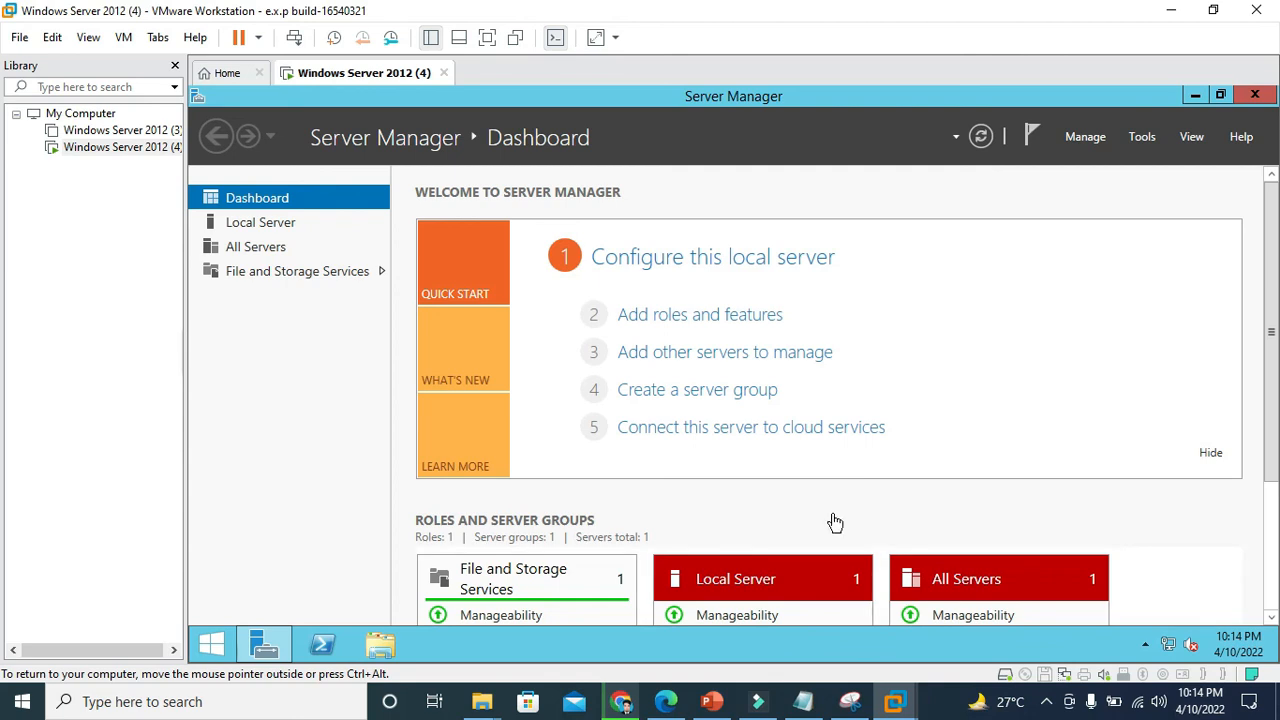
Step: Look over the Server Manager dashboard's quick-start tasks and the tiles under Roles and Server Groups
scroll(836, 522, "down", 3)
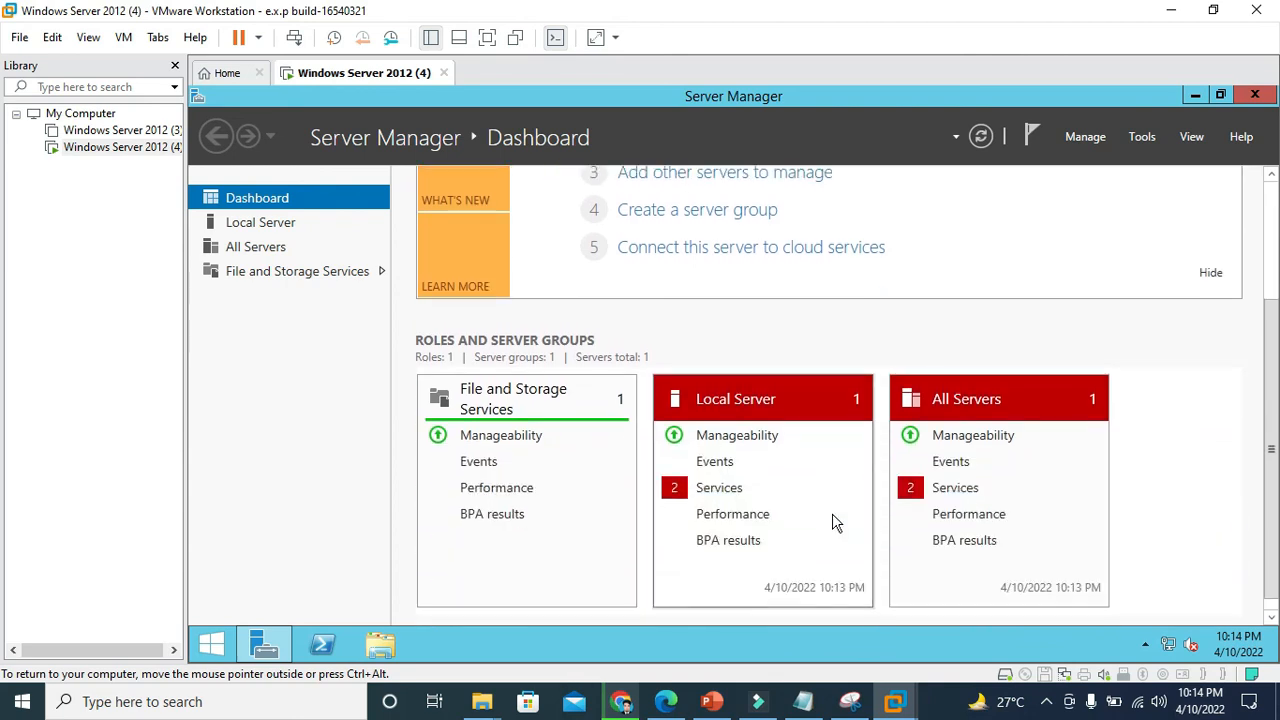
scroll(836, 522, "up", 3)
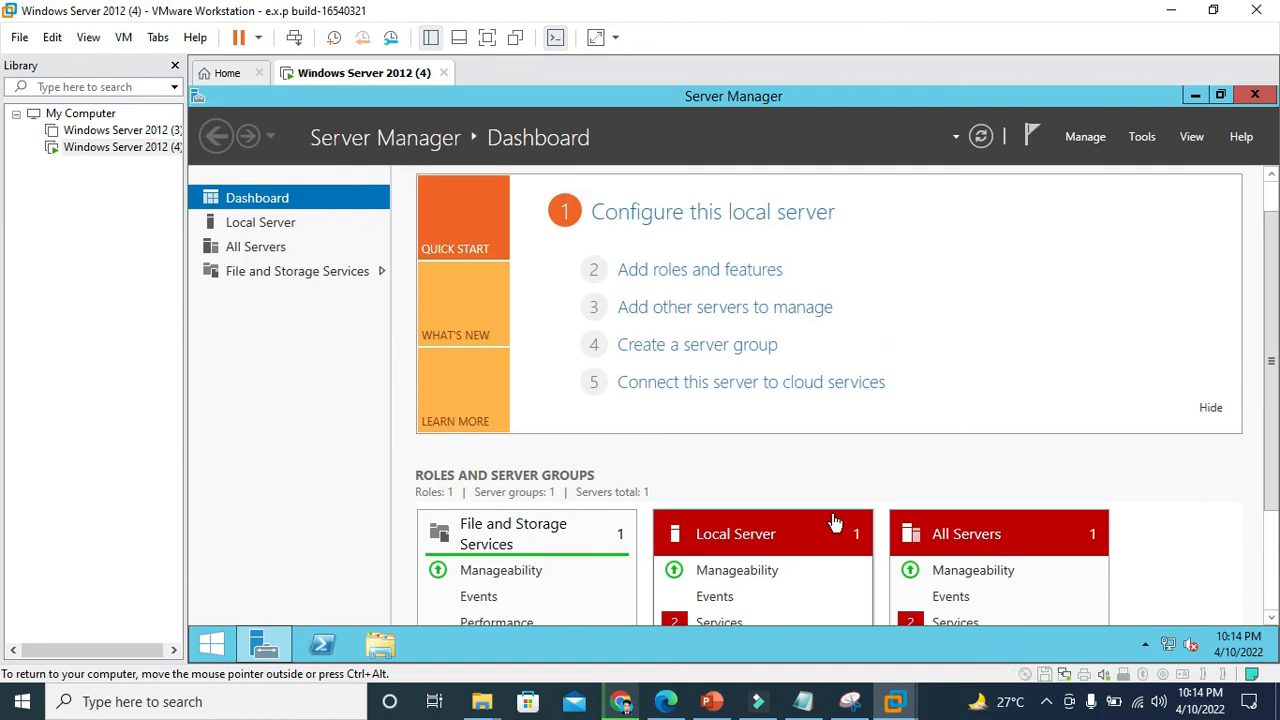
scroll(836, 522, "down", 1)
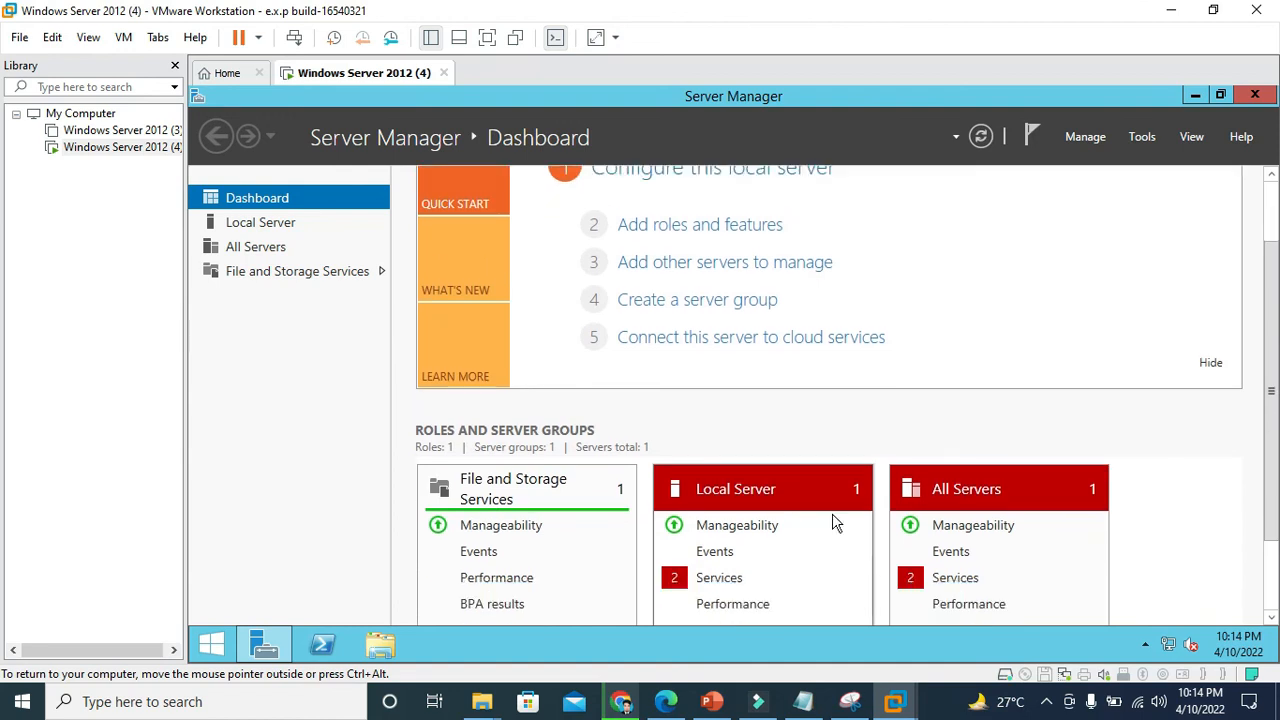
scroll(963, 432, "down", 2)
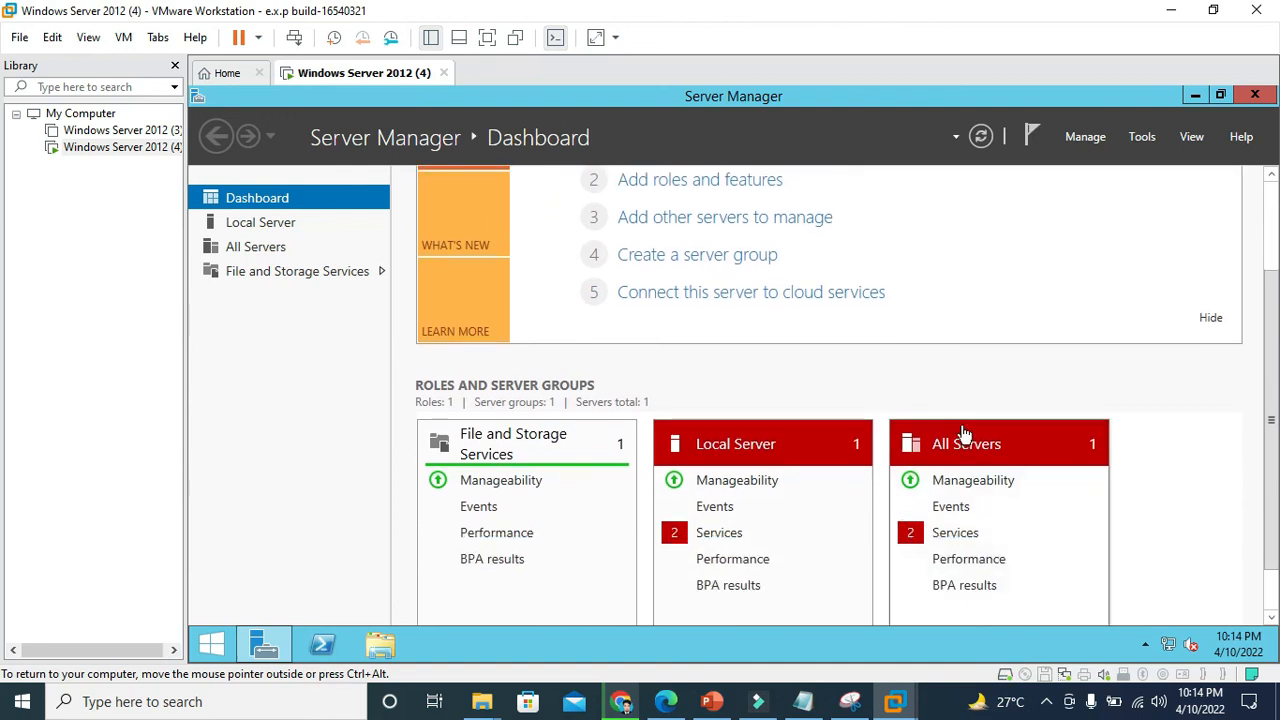
scroll(963, 432, "up", 3)
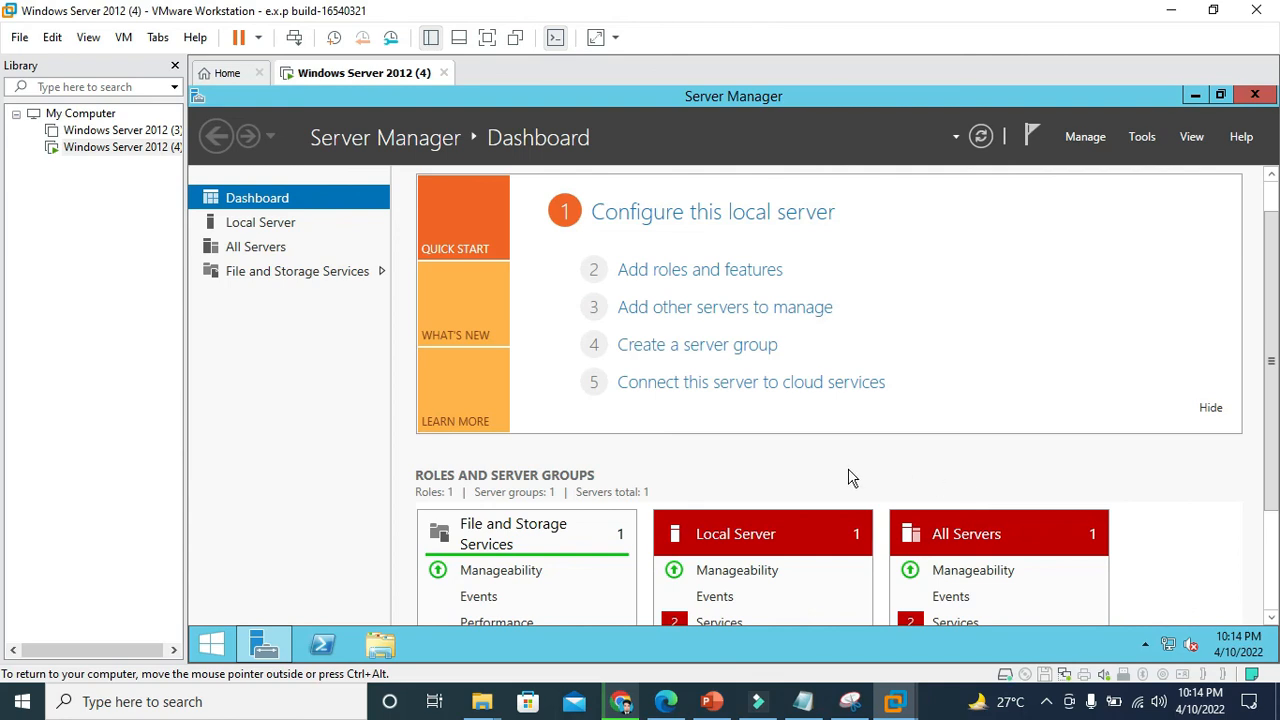
scroll(850, 478, "down", 1)
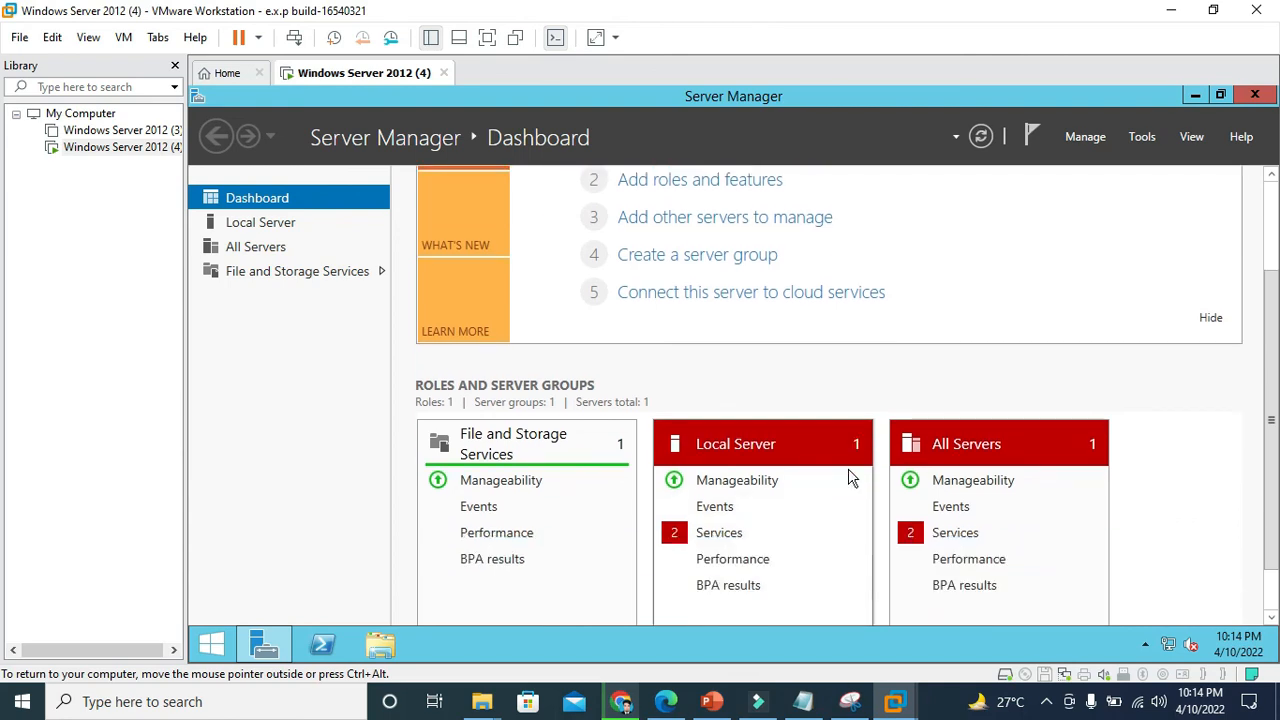